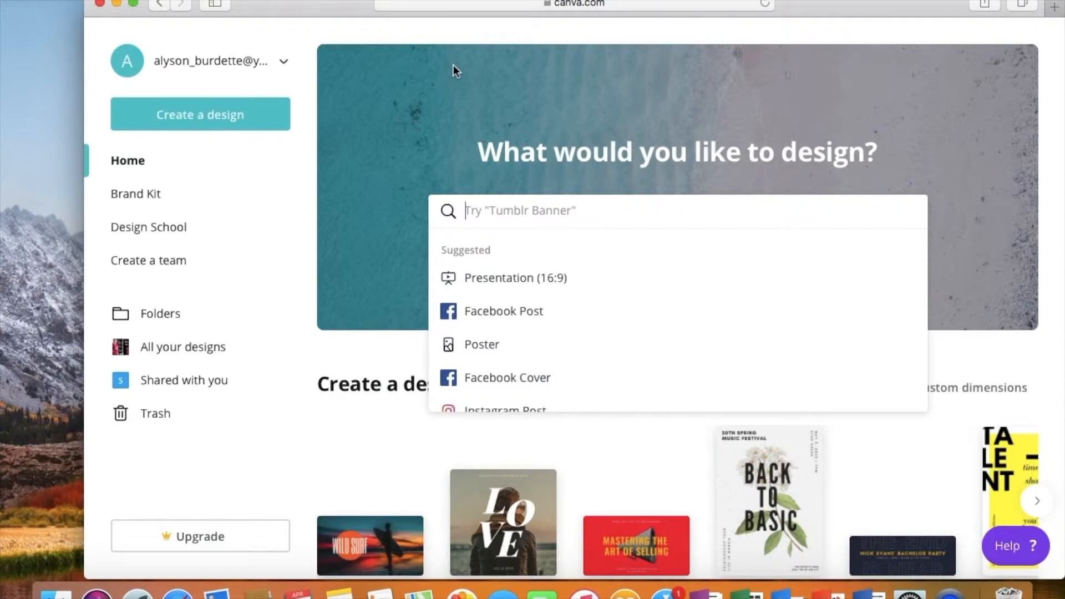
# Step: Create a new blank design with custom dimensions of 1920 × 1080 px
pyautogui.click(244, 117)
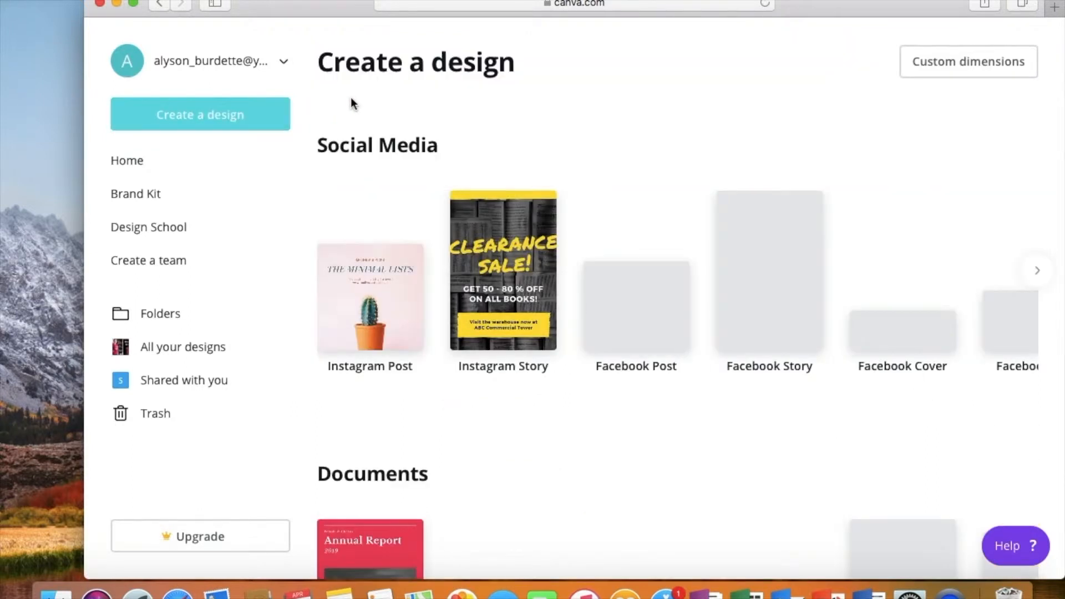
pyautogui.click(932, 71)
pyautogui.write('1920')
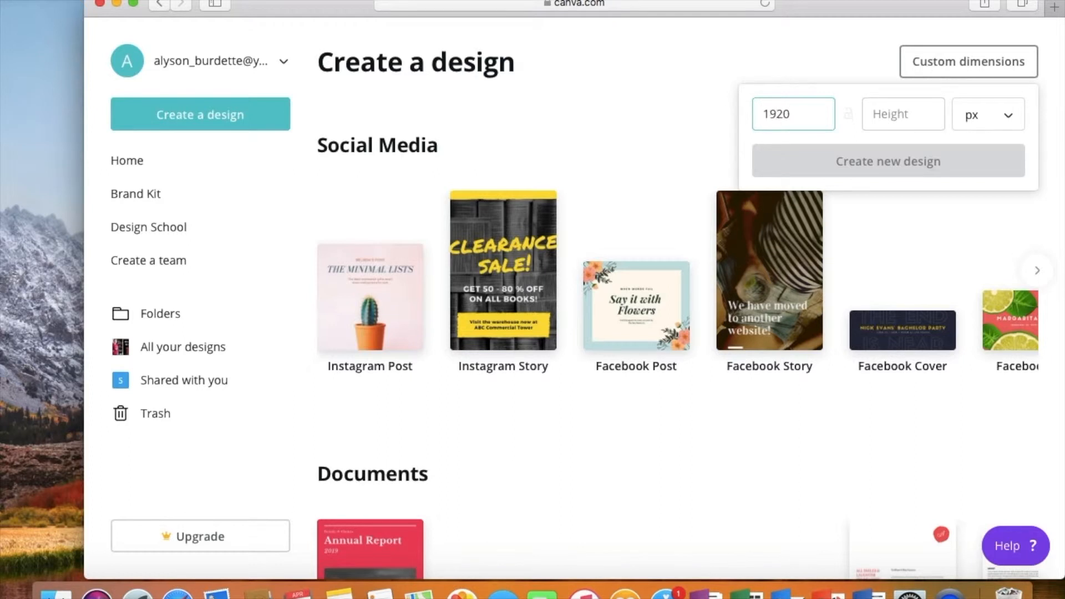
pyautogui.press('Tab')
pyautogui.write('1080')
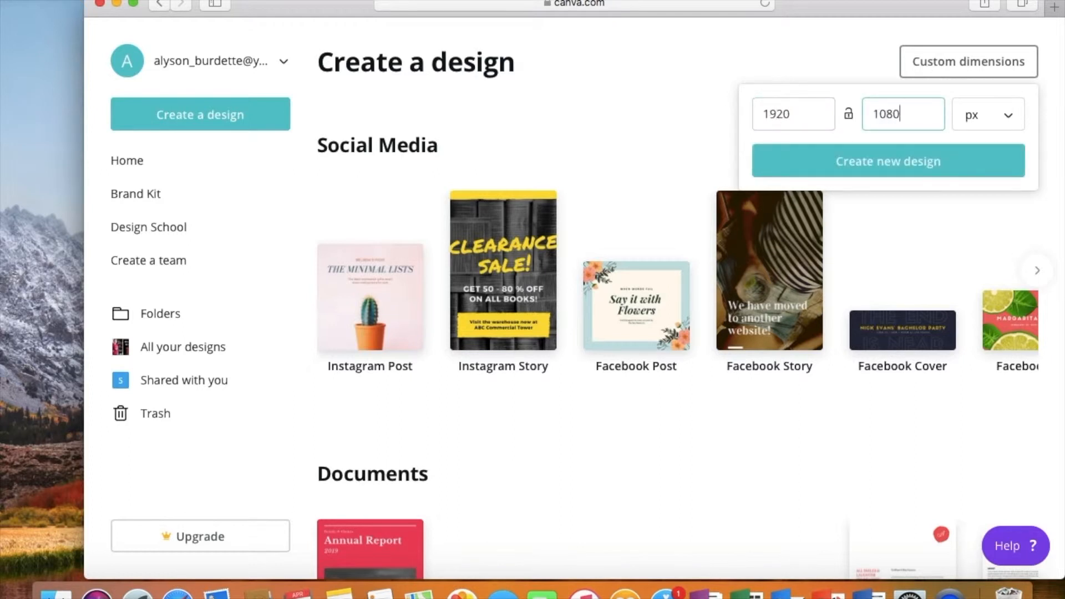
pyautogui.click(945, 162)
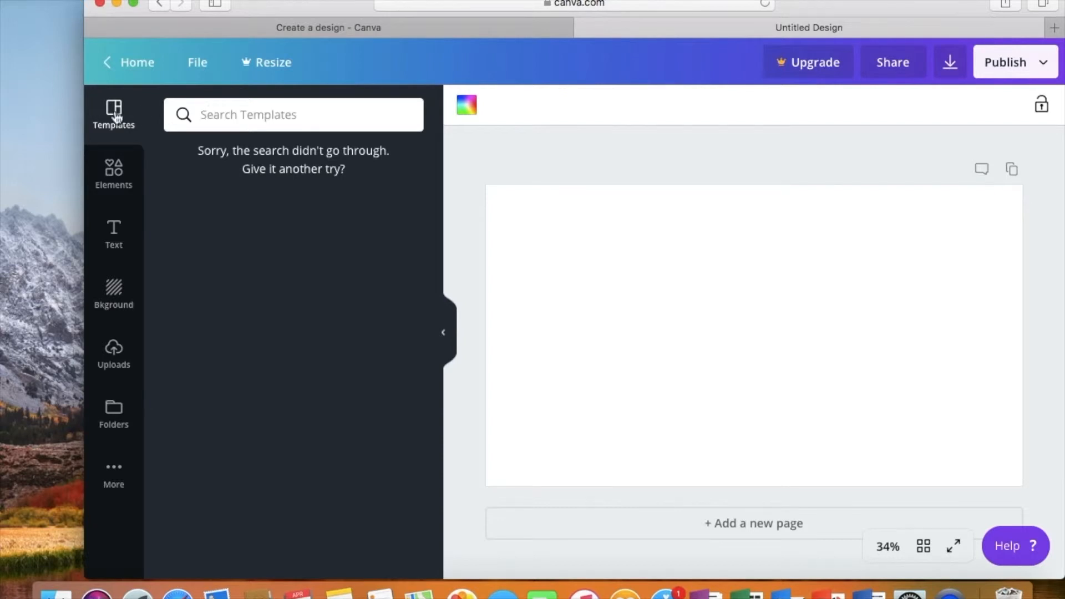
# Step: Search the templates for "tut" and choose the suggestion Tutorial YouTube Thumbnail
pyautogui.click(113, 172)
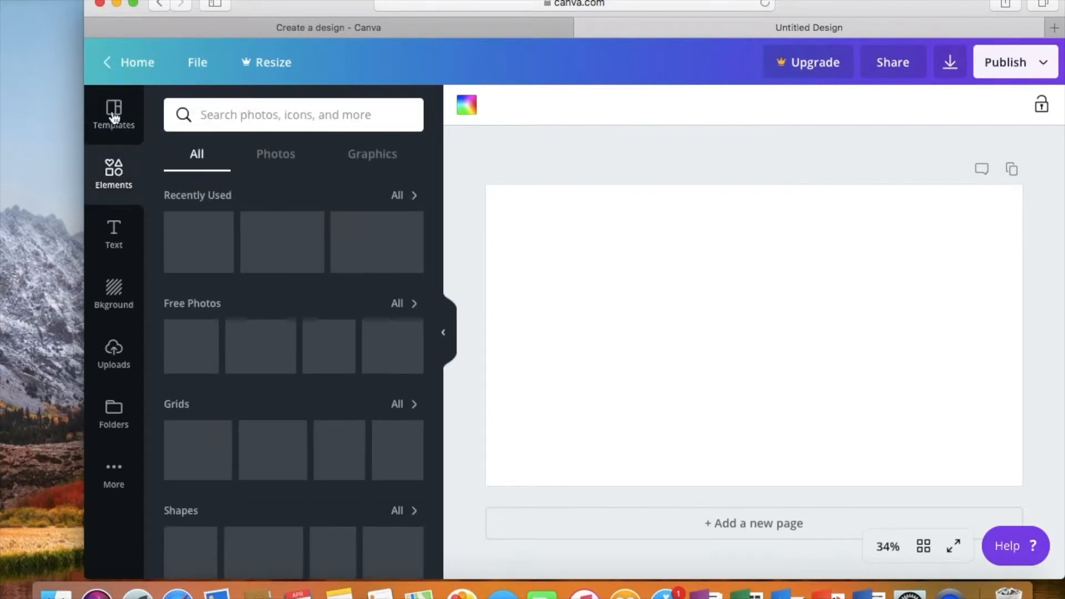
pyautogui.click(114, 117)
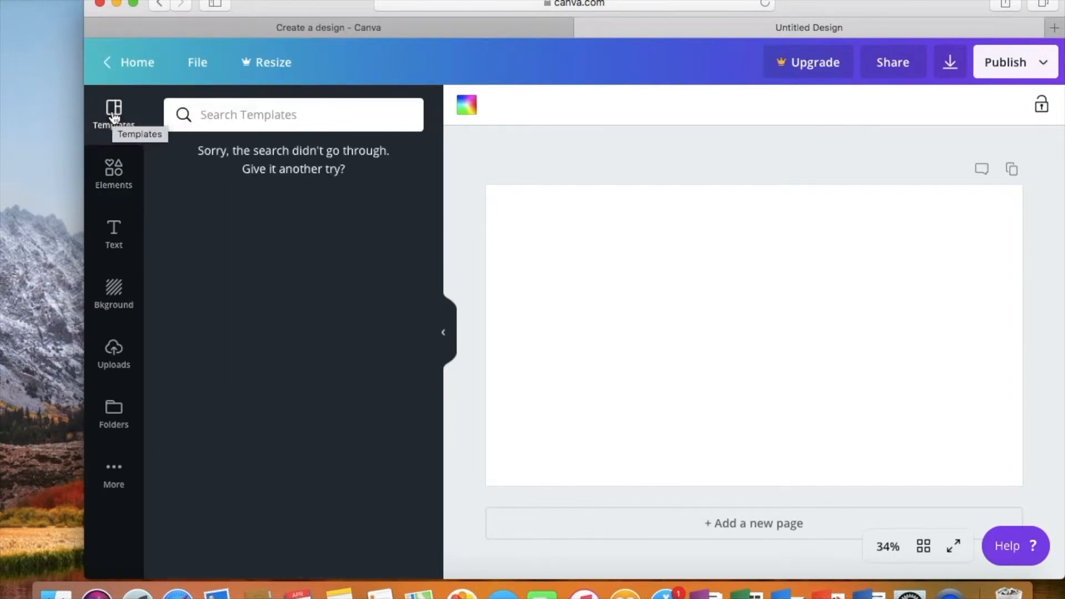
pyautogui.scroll(-3, 244, 120)
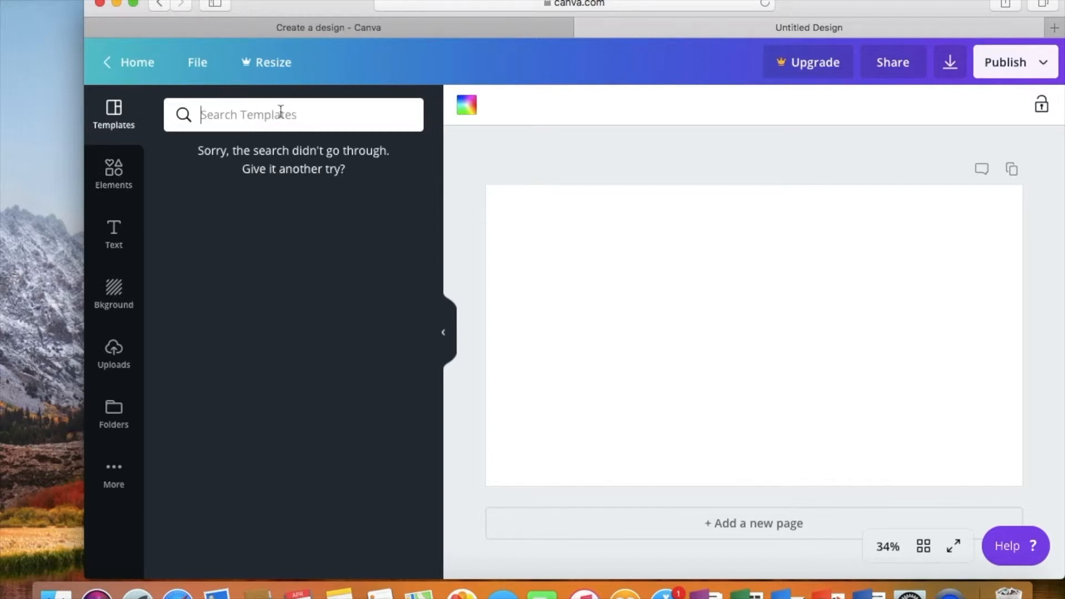
pyautogui.write('tut')
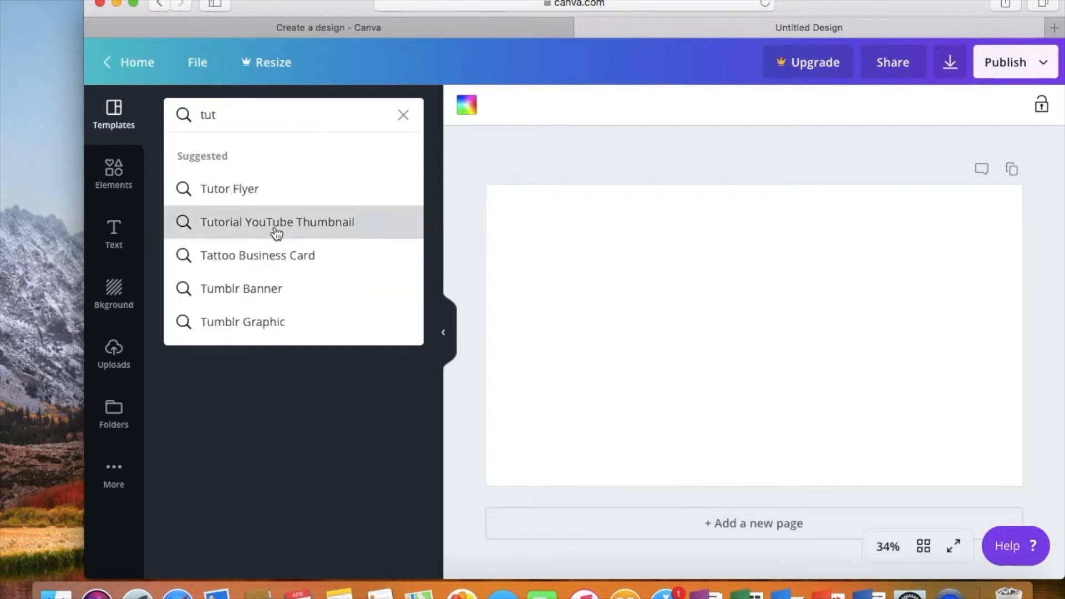
pyautogui.click(278, 223)
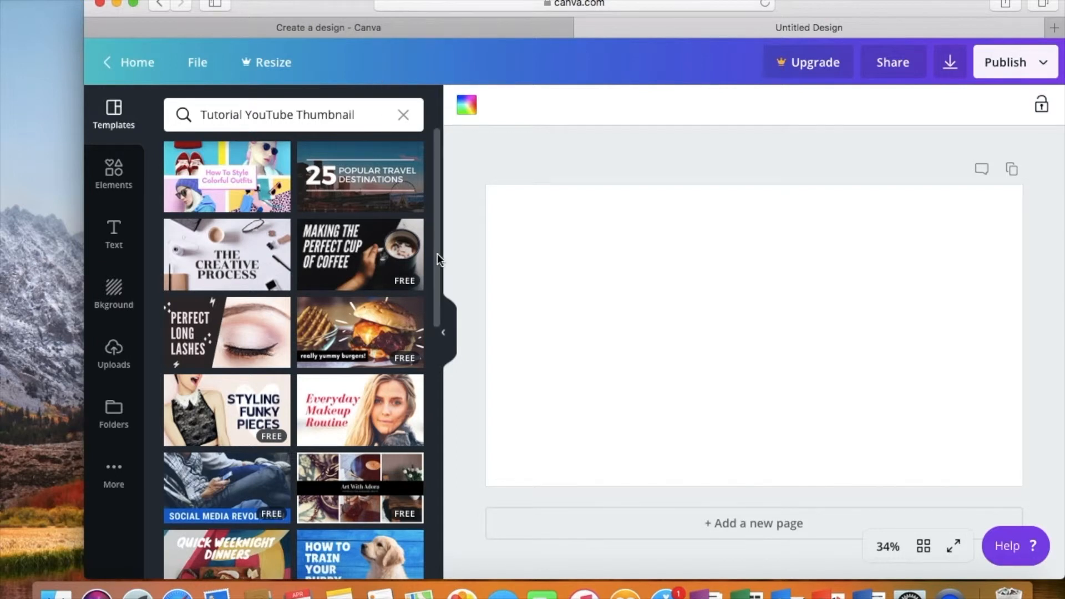
# Step: Apply the free "Create a Home Office" thumbnail template to the blank page
pyautogui.moveTo(437, 254); pyautogui.dragTo(448, 364)
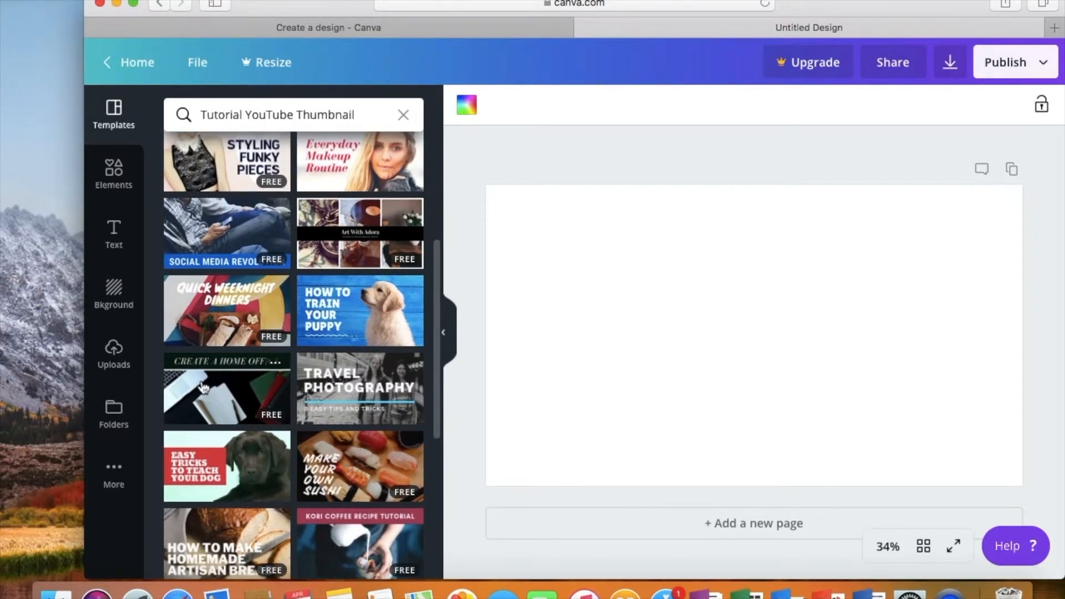
pyautogui.moveTo(247, 398); pyautogui.dragTo(257, 398)
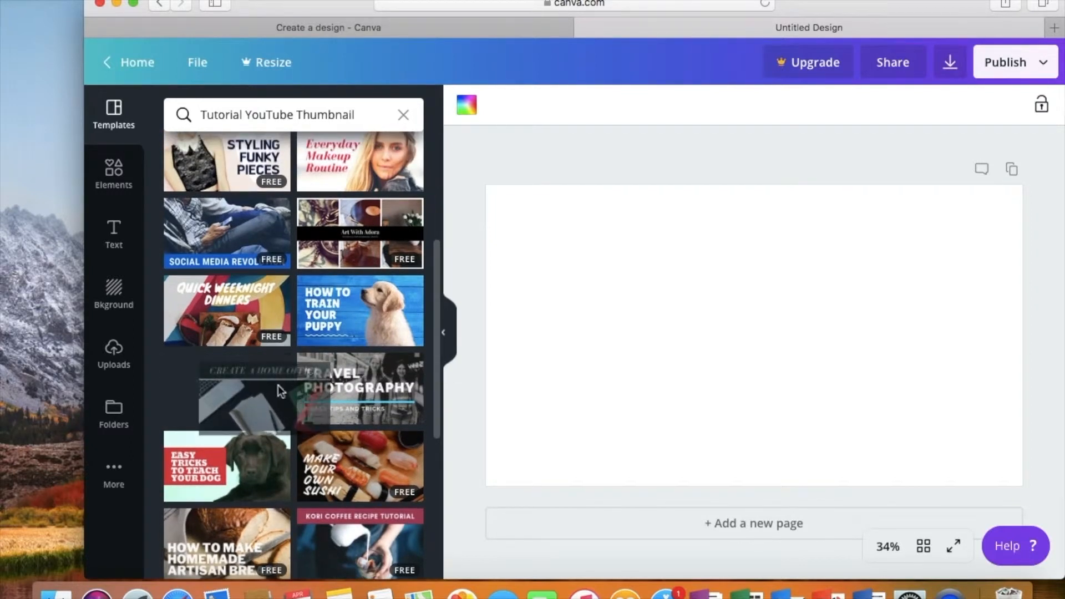
pyautogui.moveTo(320, 362); pyautogui.dragTo(583, 245)
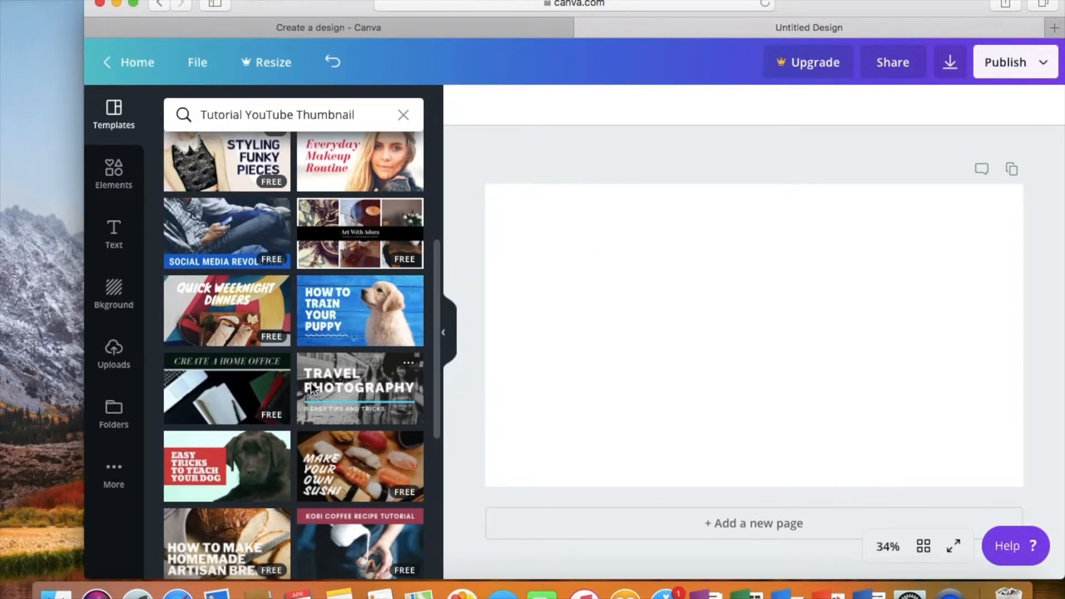
pyautogui.moveTo(260, 393); pyautogui.dragTo(550, 278)
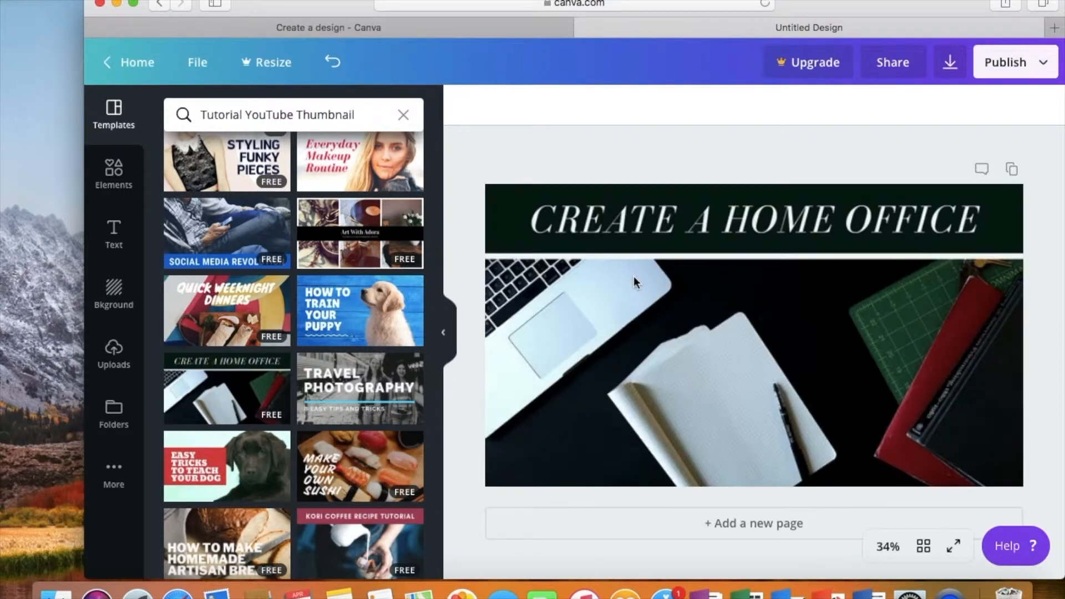
pyautogui.click(633, 277)
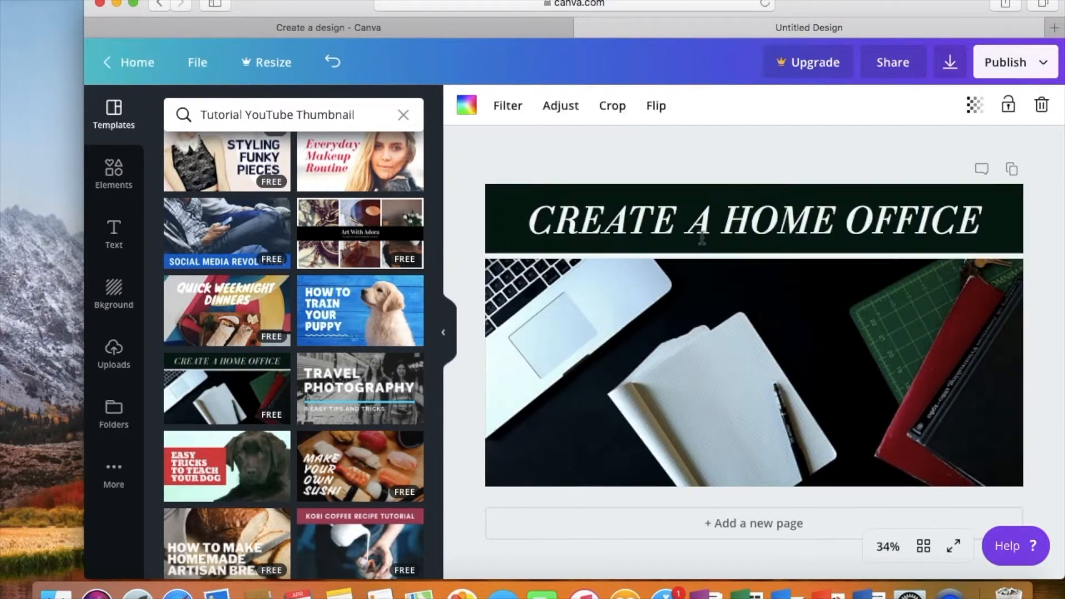
# Step: Clear the "CREATE A HOME OFFICE" heading text in the dark banner
pyautogui.rightClick(980, 211)
pyautogui.press('Escape')
pyautogui.click(991, 214)
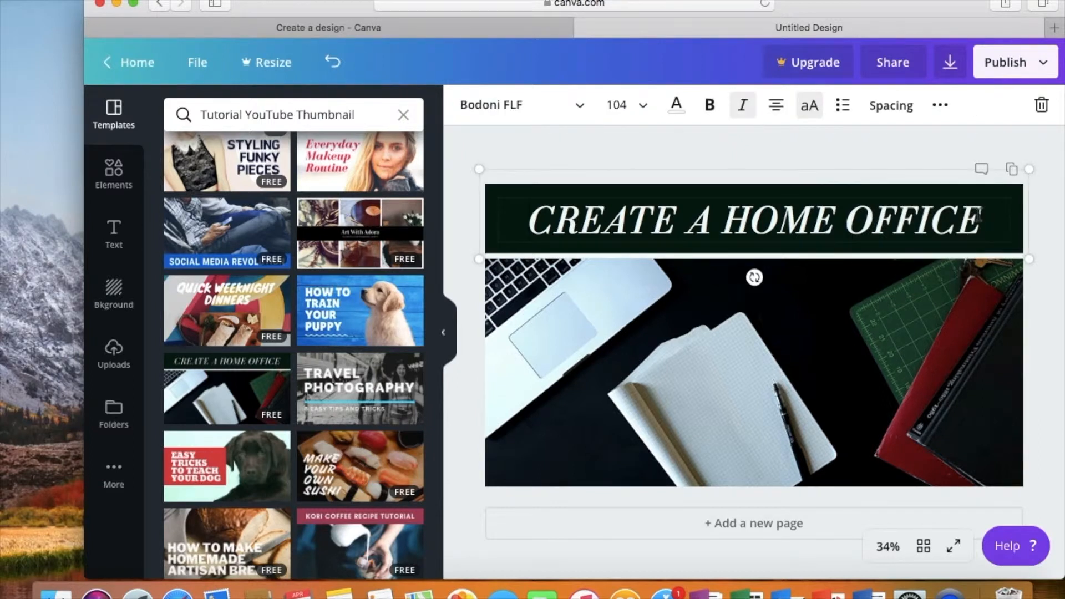
pyautogui.moveTo(989, 215); pyautogui.dragTo(528, 221)
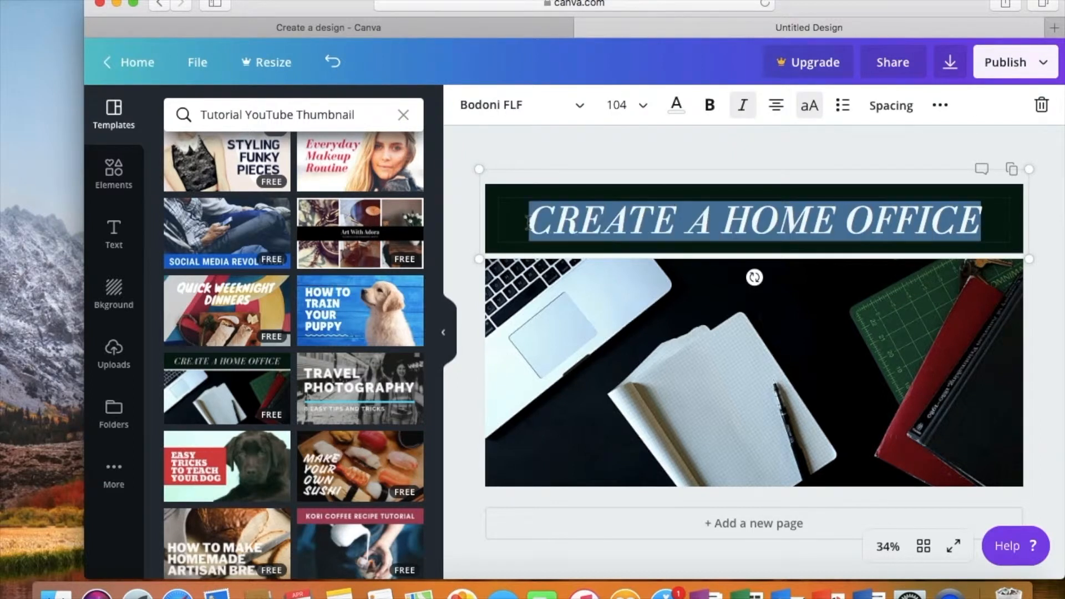
pyautogui.press('BackSpace')
pyautogui.write('T')
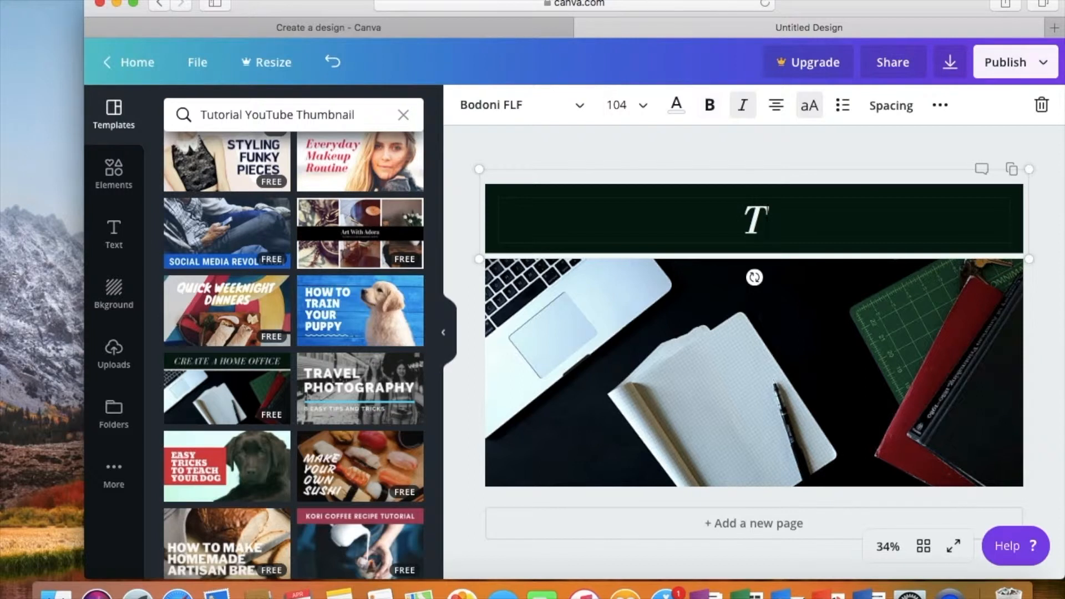
pyautogui.press('BackSpace')
pyautogui.write('H')
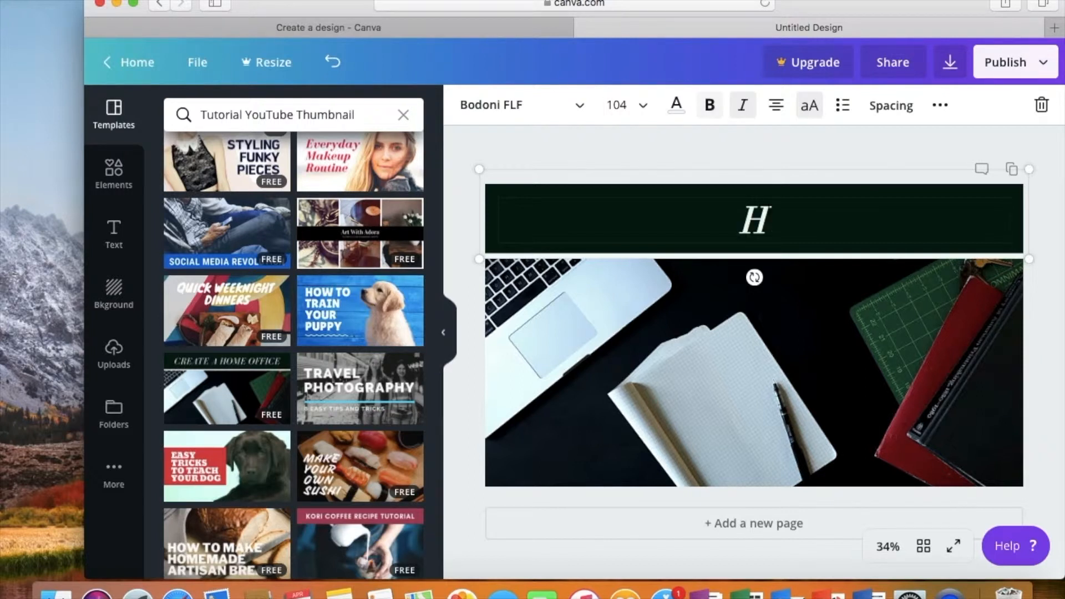
pyautogui.write('OW TO MAKE A')
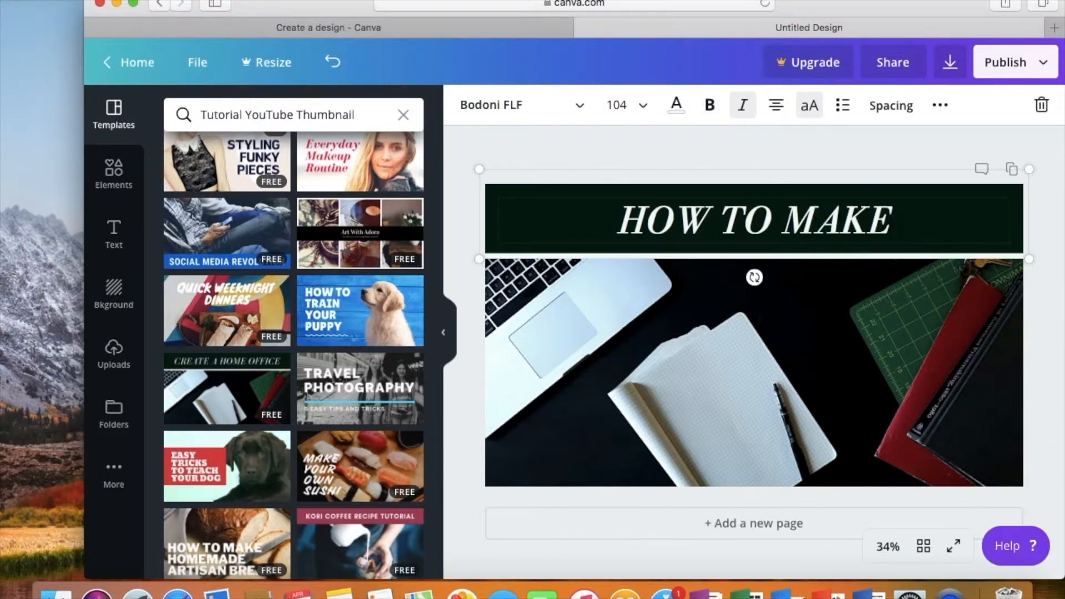
pyautogui.press('BackSpace')
pyautogui.press('BackSpace')
pyautogui.press('BackSpace')
pyautogui.press('BackSpace')
pyautogui.press('BackSpace')
pyautogui.press('BackSpace')
pyautogui.press('BackSpace')
pyautogui.press('BackSpace')
pyautogui.press('BackSpace')
pyautogui.press('BackSpace')
pyautogui.press('BackSpace')
pyautogui.press('BackSpace')
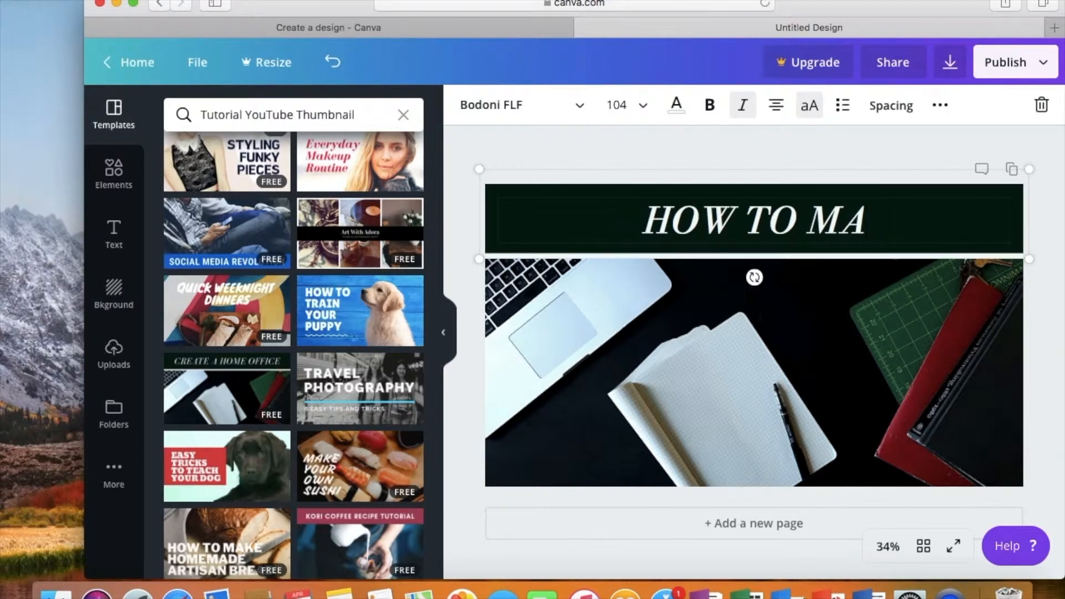
pyautogui.press('BackSpace')
# Step: Enter YOUTUBE THUMBNAIL as the heading in the dark banner and finish editing the text
pyautogui.write('YOUTUBE TH')
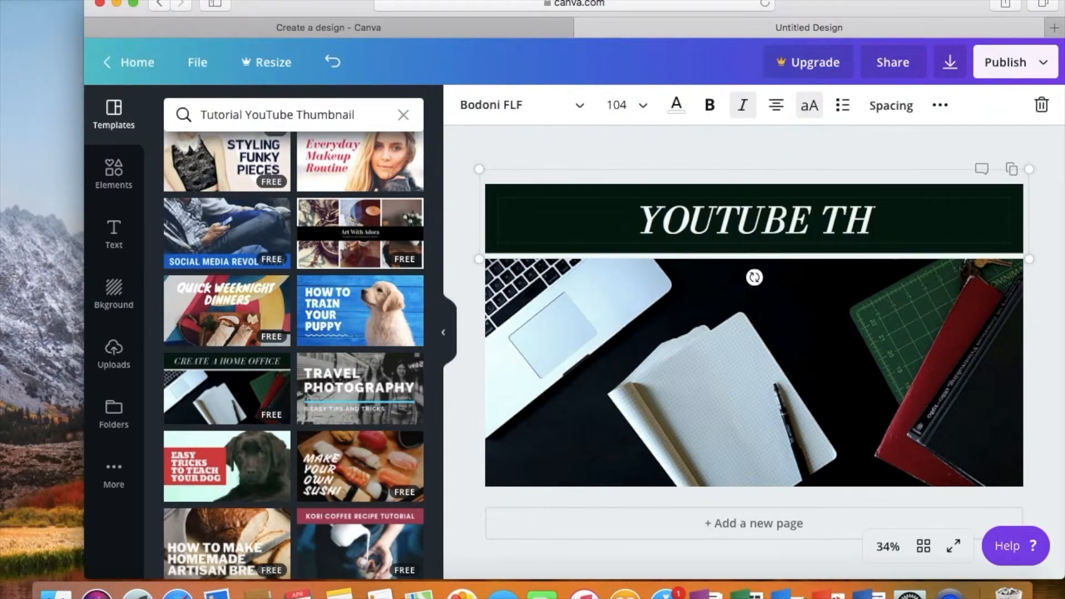
pyautogui.write('UMBNAIL')
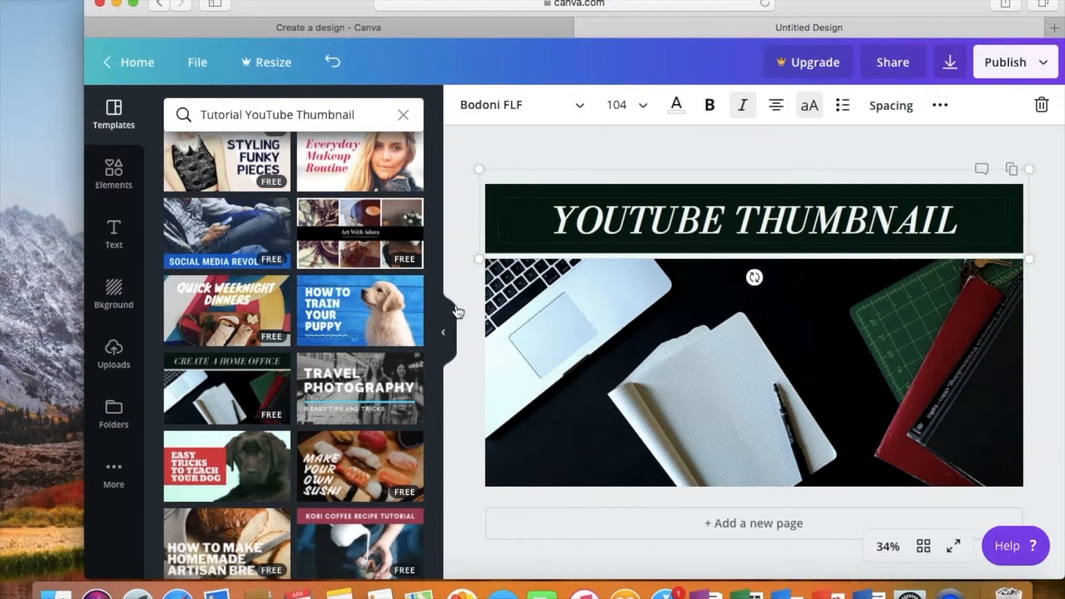
pyautogui.click(680, 297)
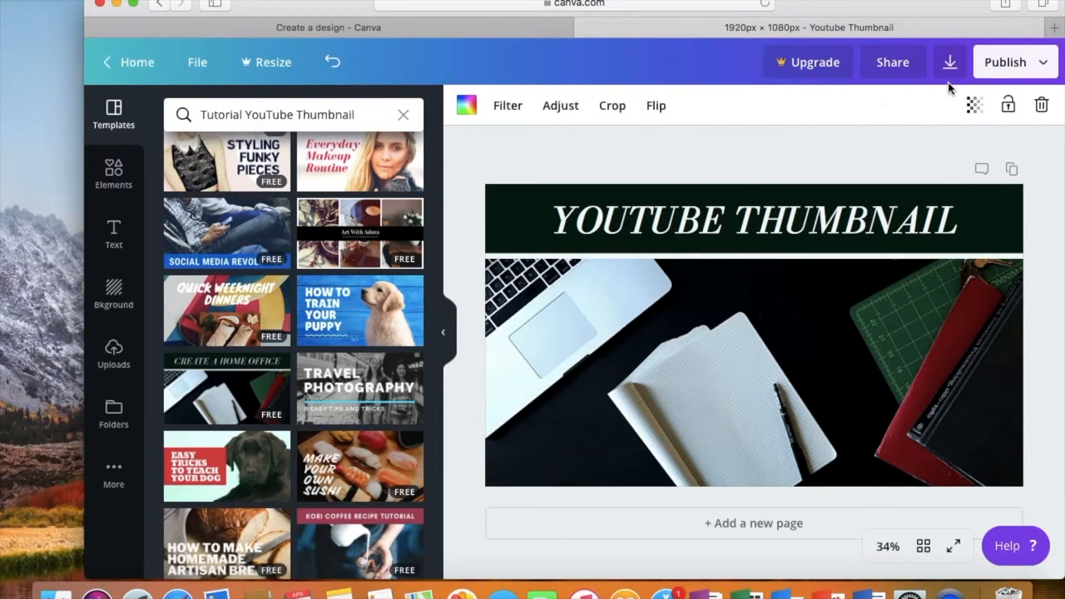
# Step: Examine the download file types, choosing JPG, and the publishing destinations without exporting the design
pyautogui.click(950, 66)
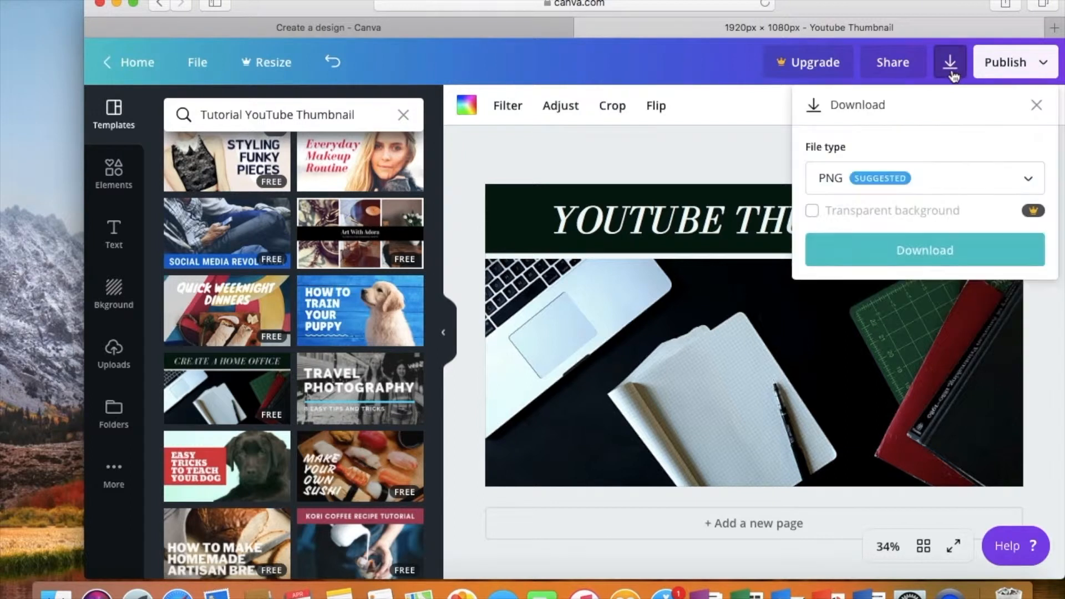
pyautogui.click(1034, 181)
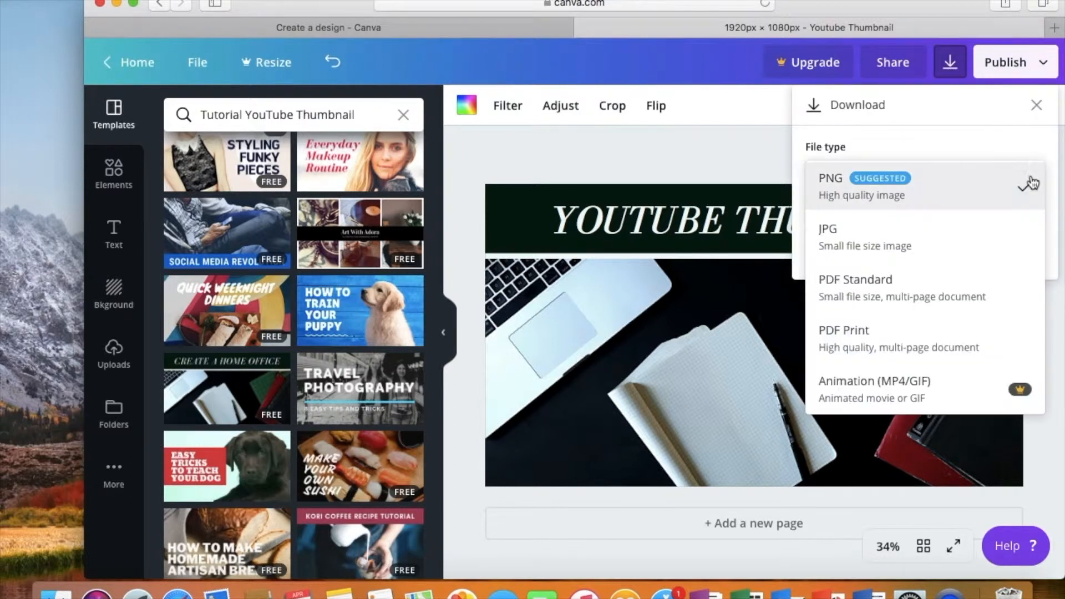
pyautogui.click(930, 241)
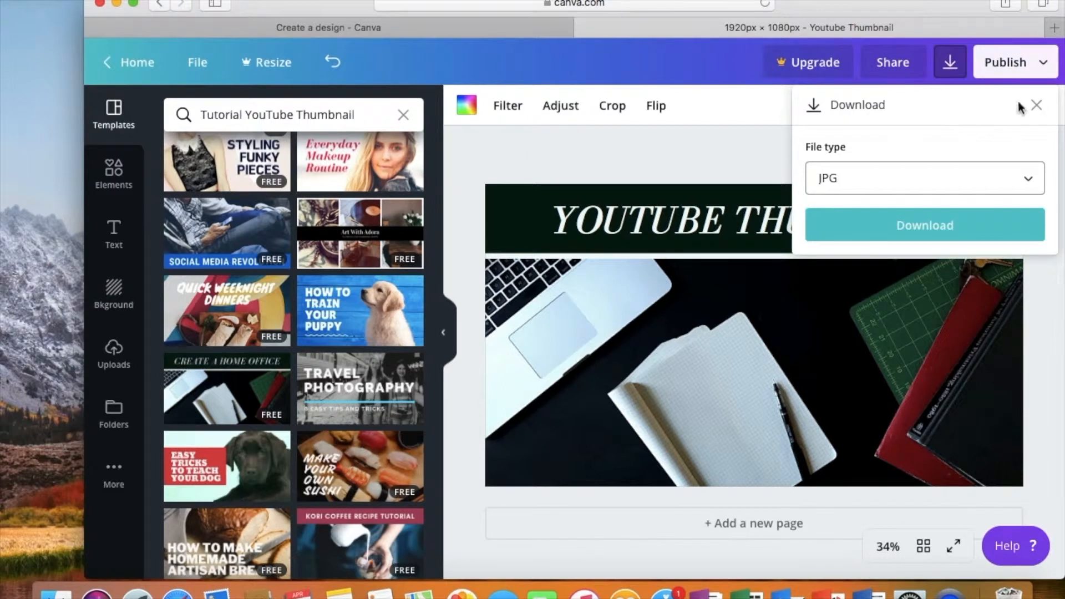
pyautogui.click(1036, 112)
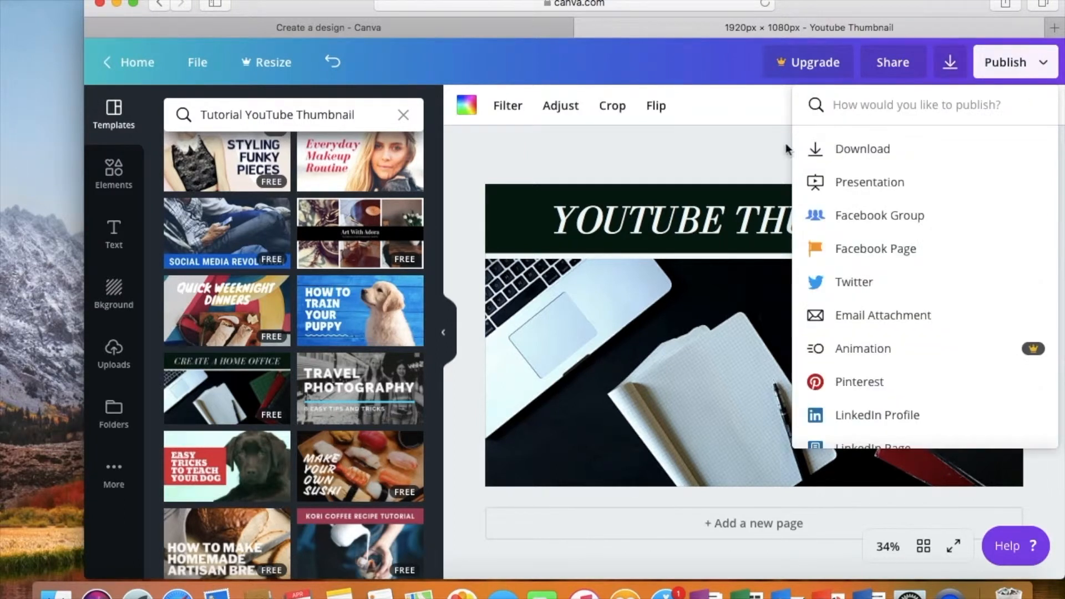
pyautogui.click(723, 168)
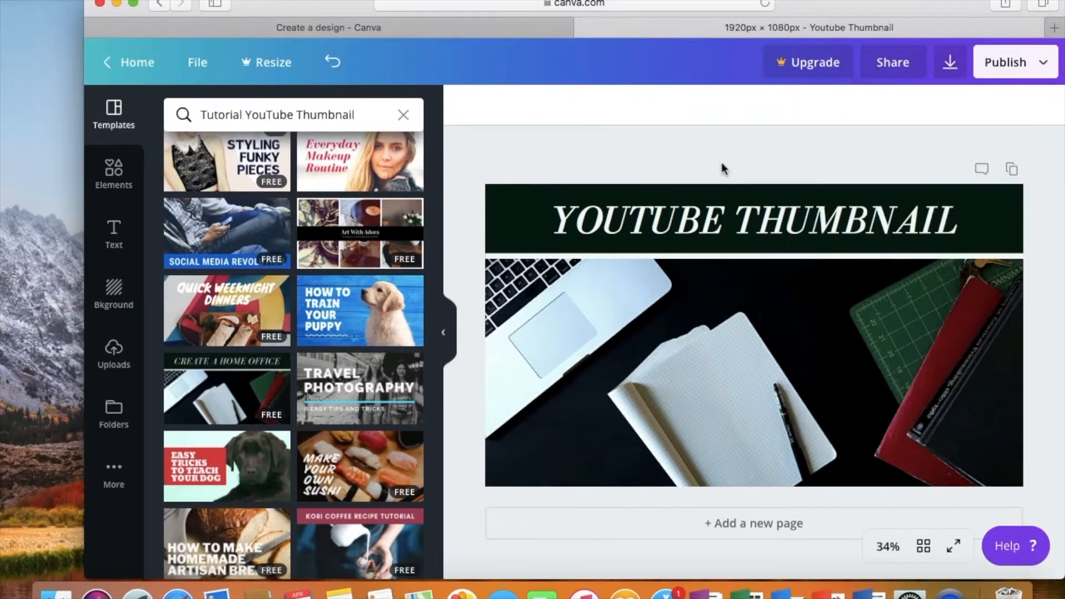
# Step: Try purple, pink, pale mint and white as the background color in place of the desk photo
pyautogui.click(660, 285)
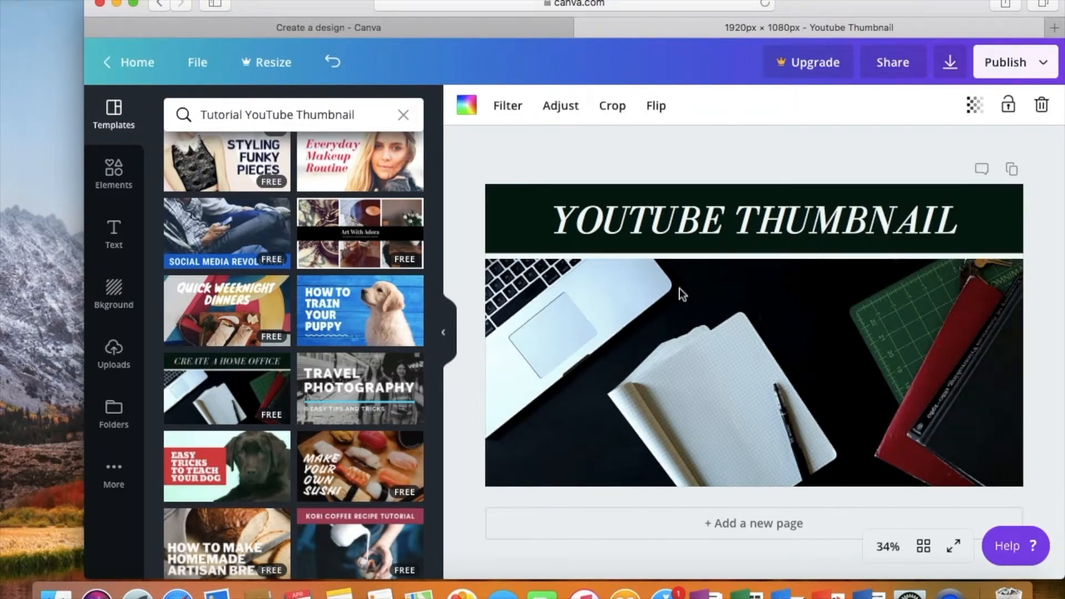
pyautogui.click(467, 107)
pyautogui.click(312, 285)
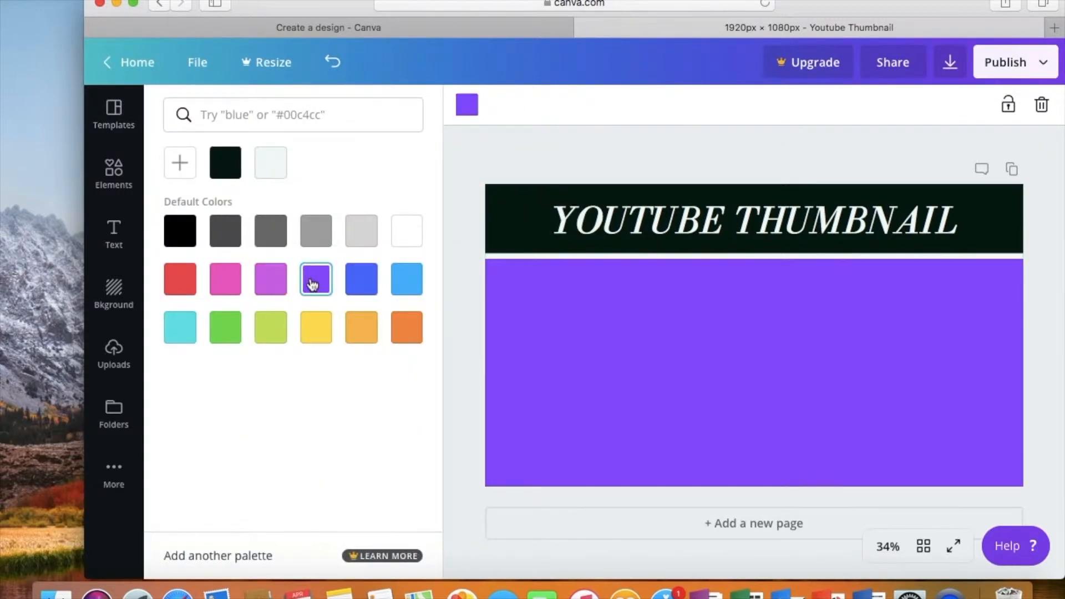
pyautogui.click(224, 279)
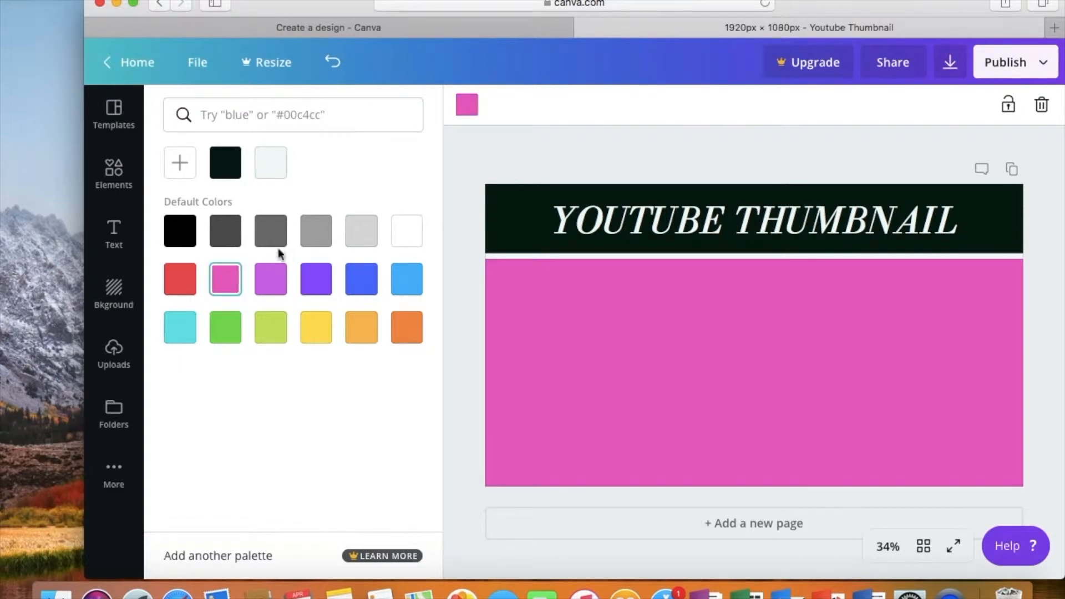
pyautogui.click(275, 164)
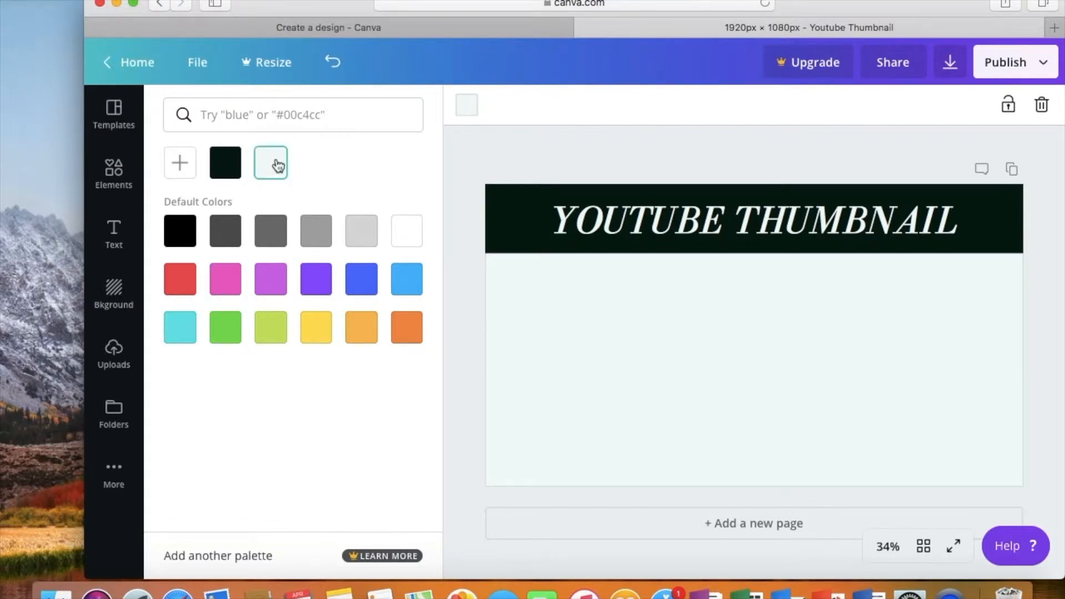
pyautogui.click(397, 243)
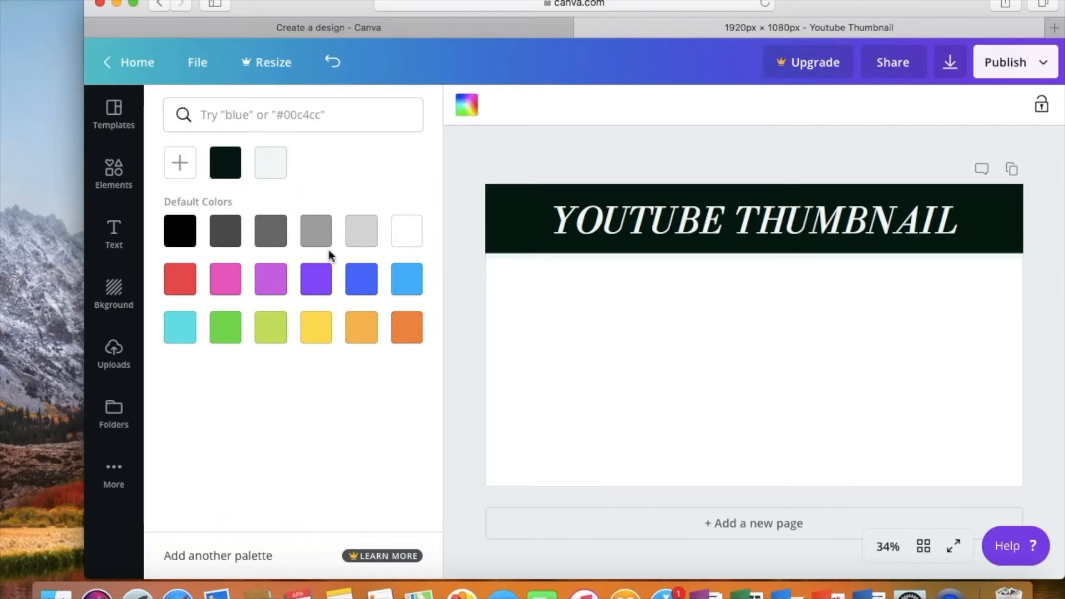
# Step: Undo all the background color changes made to the desk photo
pyautogui.click(332, 64)
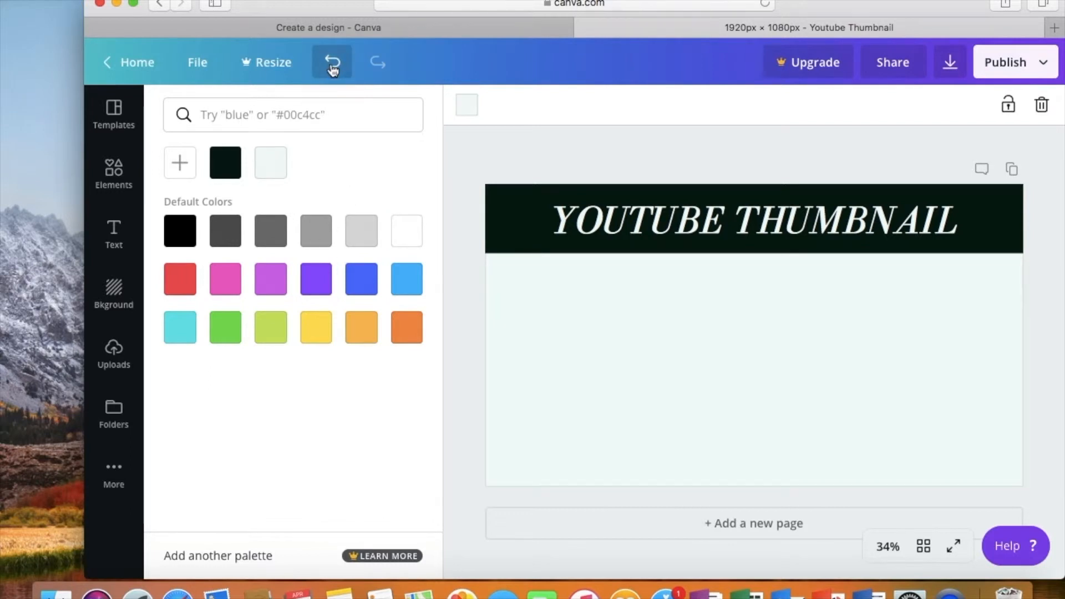
pyautogui.click(332, 64)
pyautogui.click(332, 64)
pyautogui.click(332, 65)
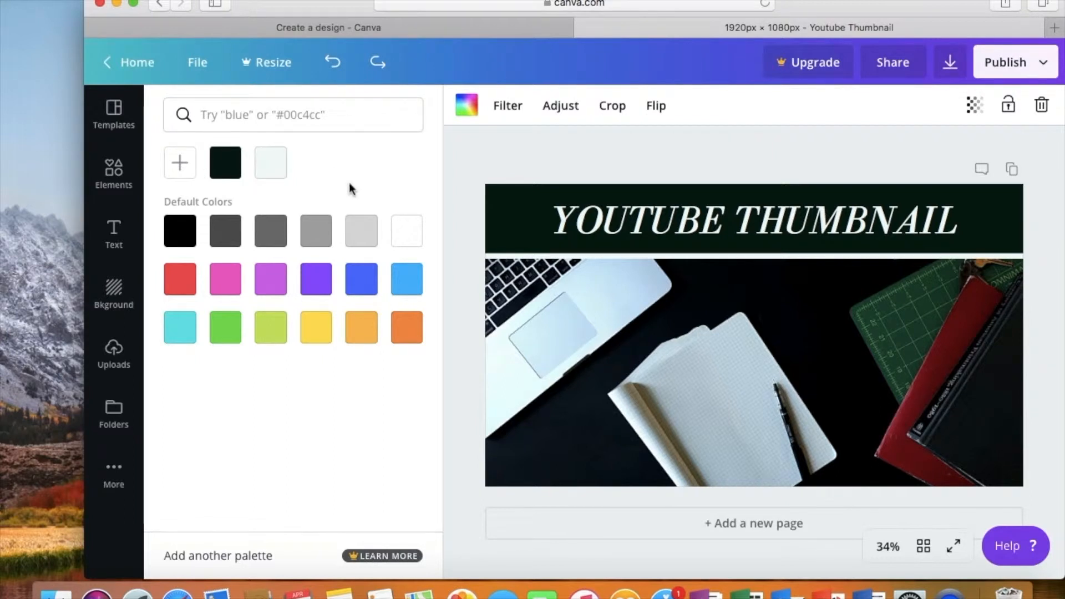
pyautogui.click(524, 228)
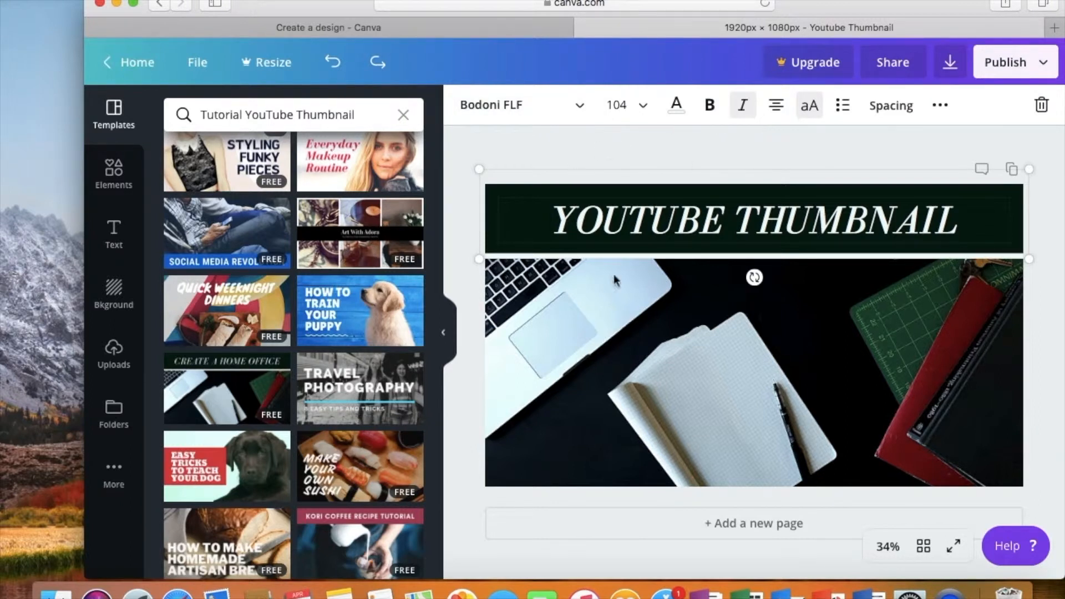
pyautogui.rightClick(588, 314)
pyautogui.click(575, 312)
pyautogui.click(558, 295)
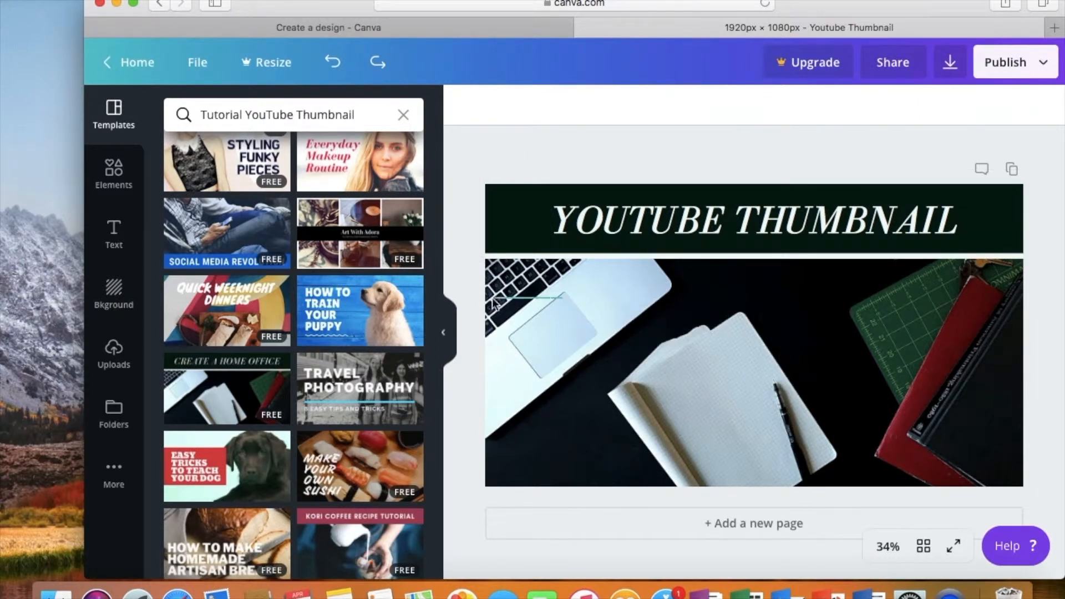
pyautogui.moveTo(610, 313); pyautogui.dragTo(507, 374)
# Step: Undo the heading edit and the home office template to return to a blank page
pyautogui.click(341, 72)
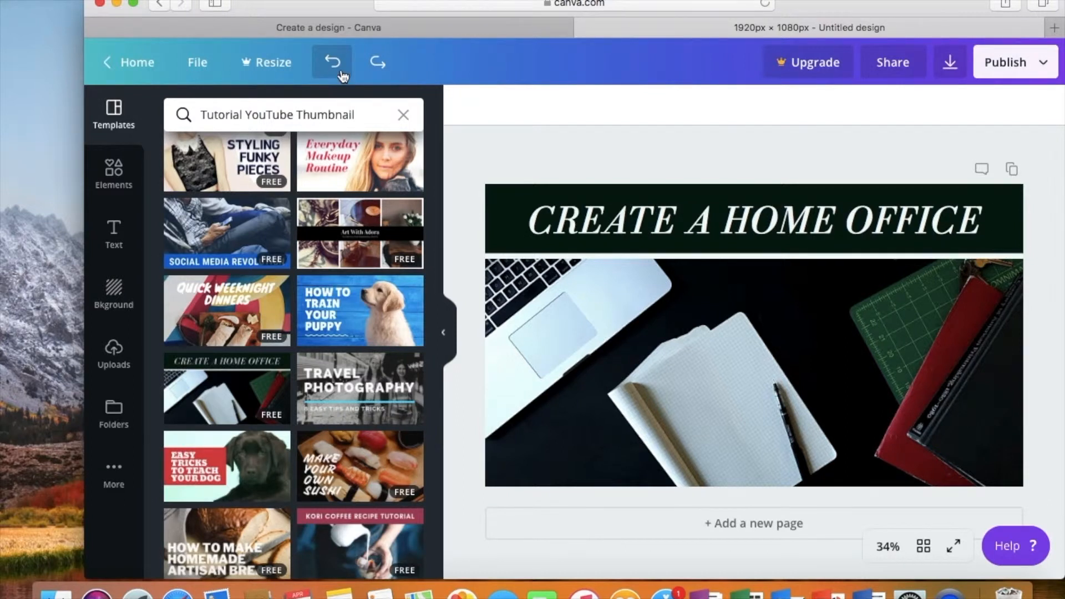
pyautogui.click(343, 74)
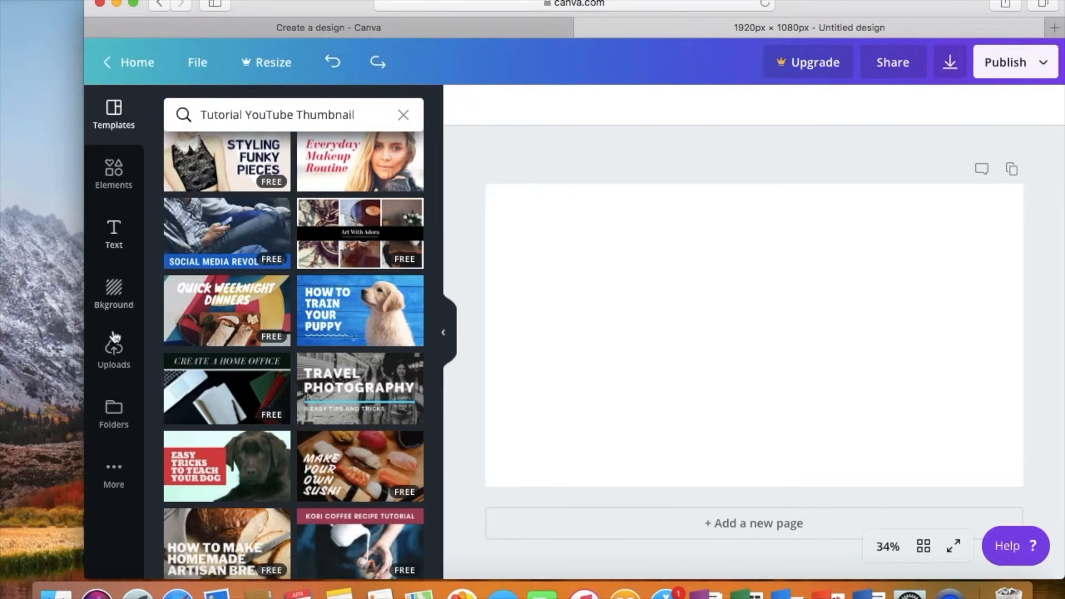
# Step: Try the uploaded kitchen photo of a woman holding two cans as the page background, and look at the text options and templates
pyautogui.click(109, 364)
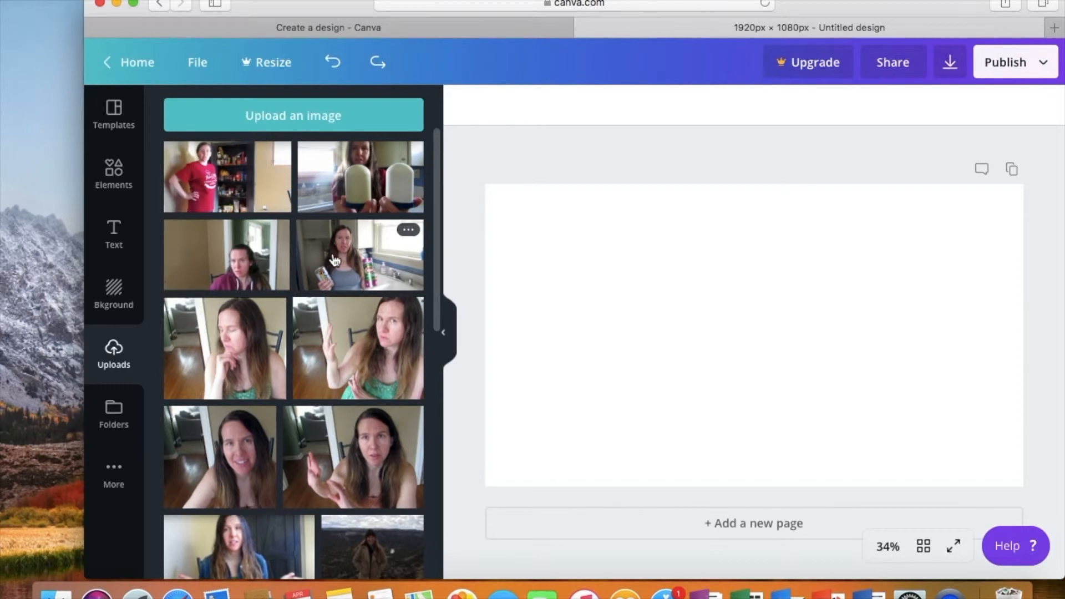
pyautogui.moveTo(377, 244); pyautogui.dragTo(519, 211)
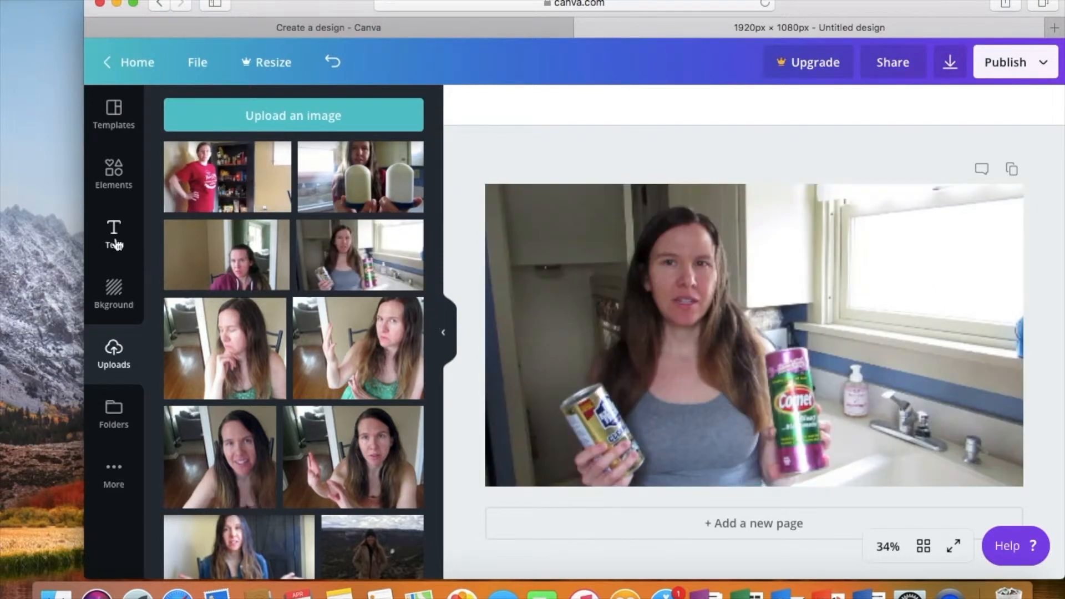
pyautogui.click(115, 241)
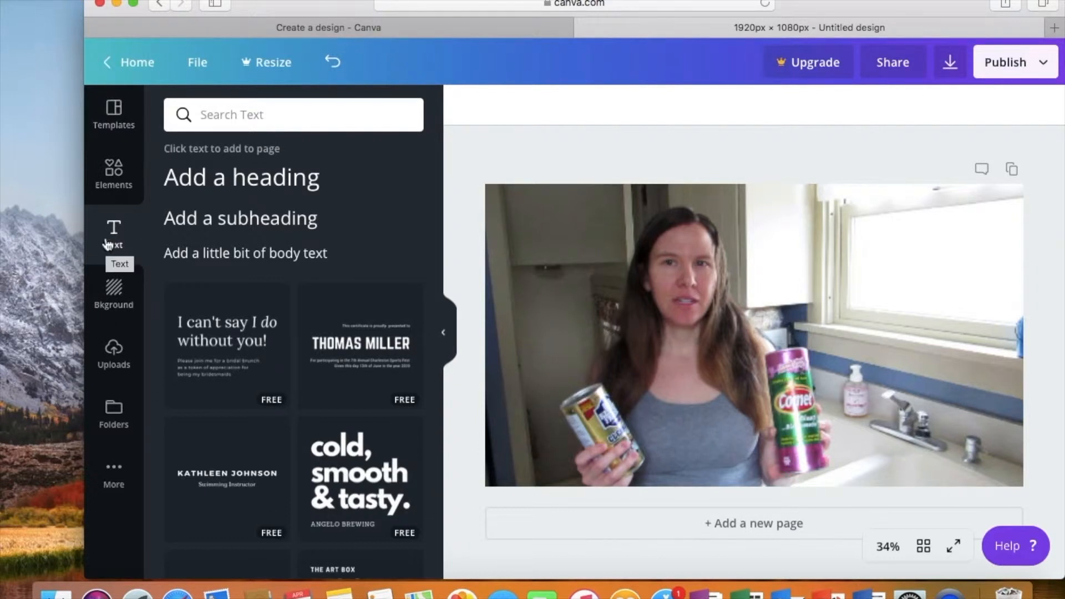
pyautogui.click(114, 128)
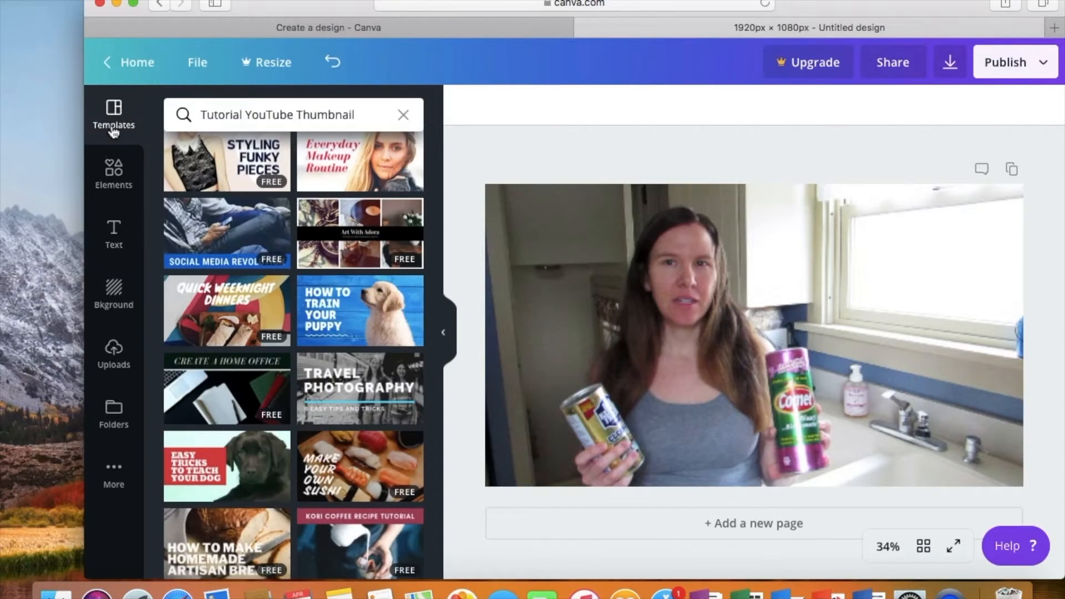
# Step: Try the recently used gray square with a white border over the kitchen photo, enlarge it and remove it from the page
pyautogui.click(113, 178)
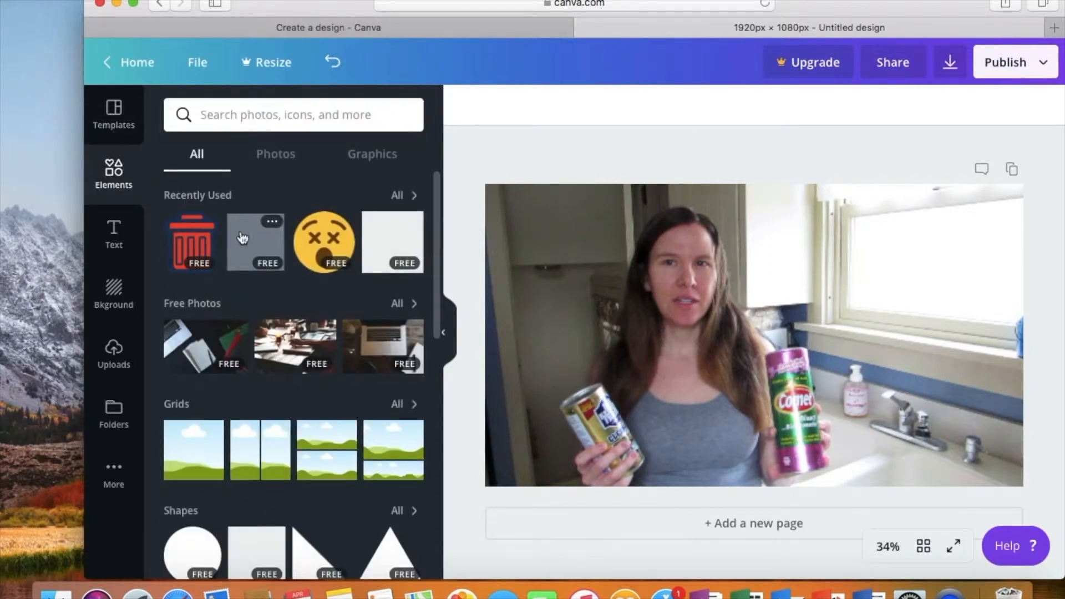
pyautogui.moveTo(291, 227); pyautogui.dragTo(468, 294)
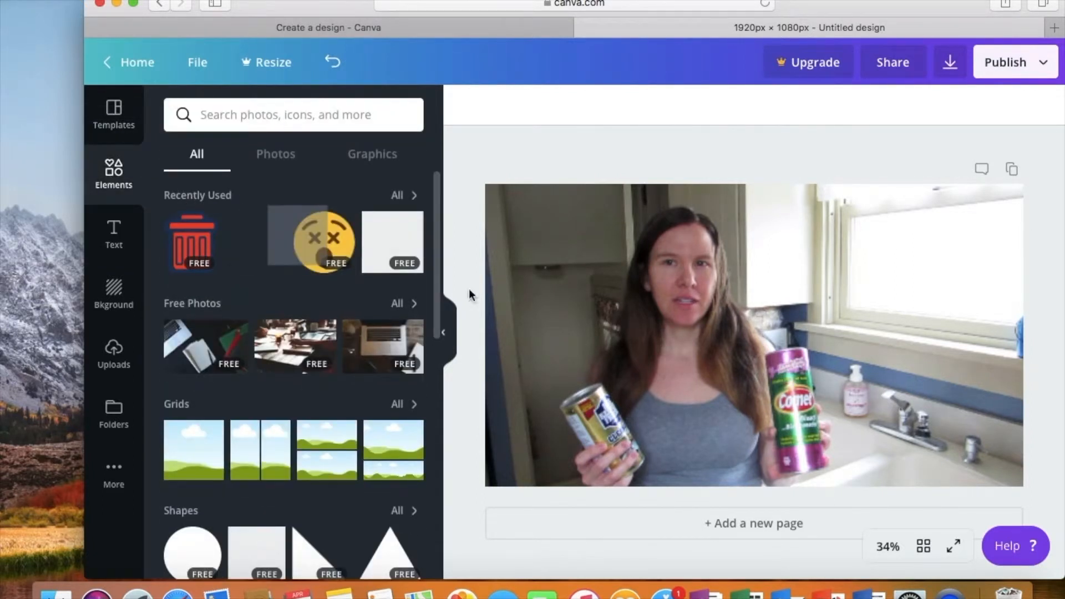
pyautogui.moveTo(613, 312); pyautogui.dragTo(705, 353)
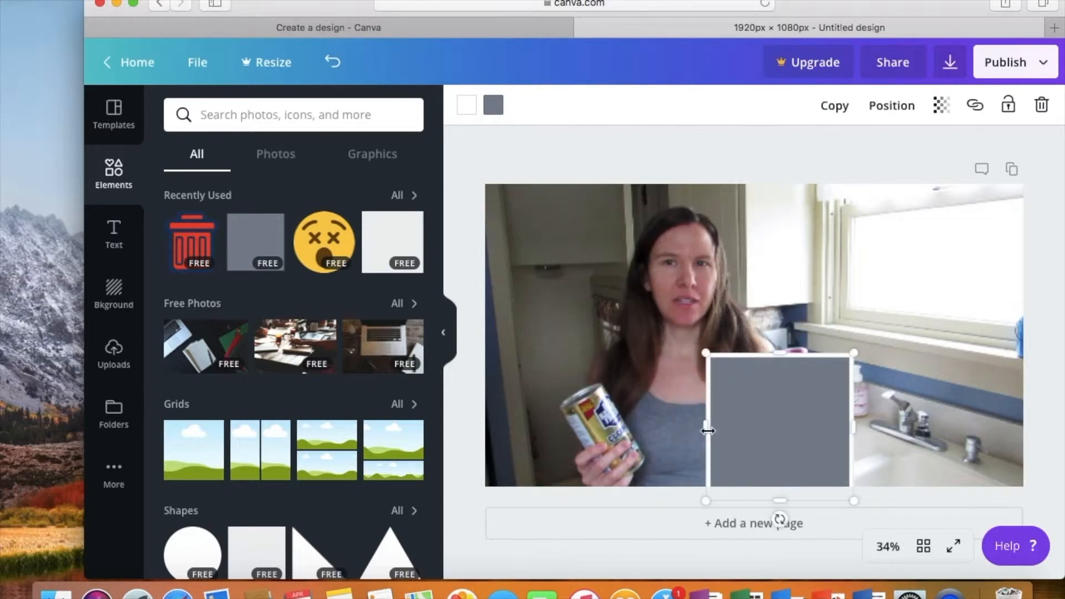
pyautogui.moveTo(662, 419); pyautogui.dragTo(528, 427)
pyautogui.moveTo(617, 421); pyautogui.dragTo(213, 402)
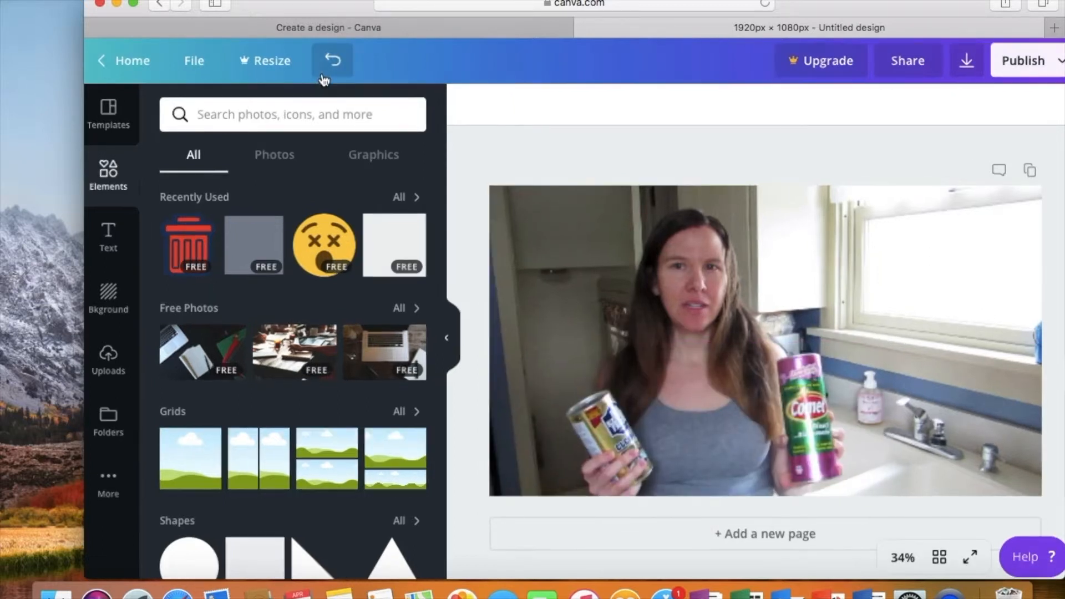
# Step: Undo the gray square edits and the kitchen photo placement until the page is blank
pyautogui.click(340, 64)
pyautogui.click(339, 64)
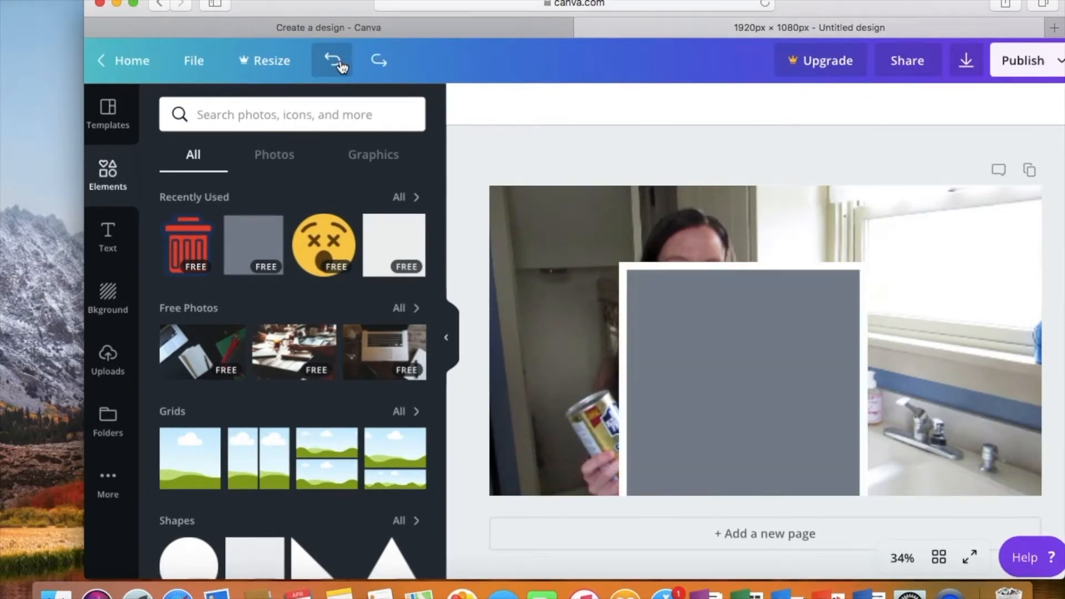
pyautogui.click(339, 65)
pyautogui.click(340, 63)
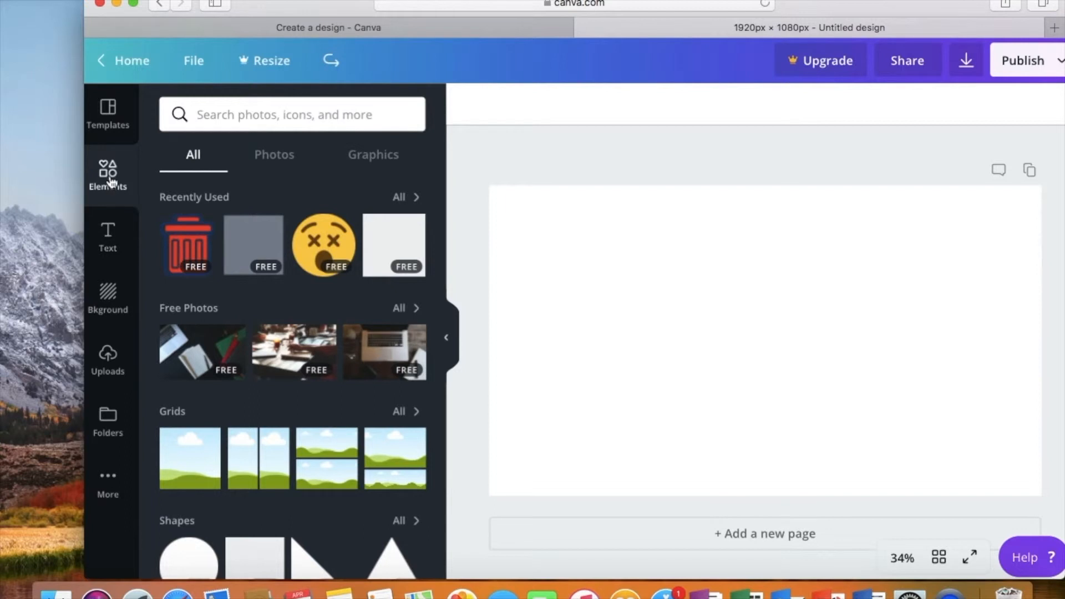
# Step: Search the elements library for youtube
pyautogui.click(245, 117)
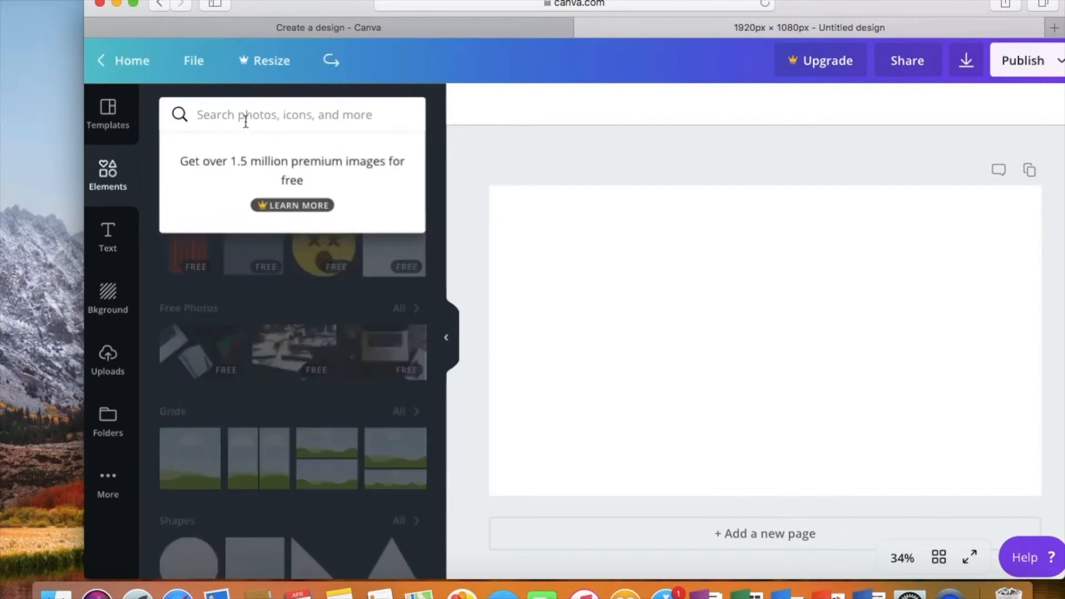
pyautogui.write('youtubw')
pyautogui.press('BackSpace')
pyautogui.press('Return')
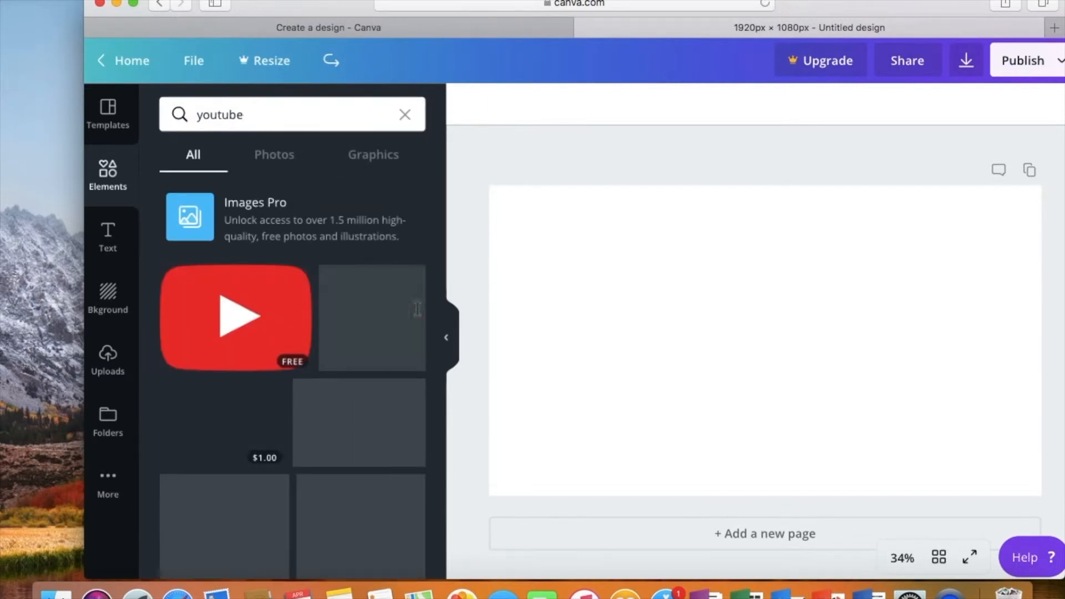
# Step: Place the free photo of a hand holding a phone with the YouTube logo, enlarge it slightly and position it left of the page's center
pyautogui.moveTo(444, 321); pyautogui.dragTo(437, 420)
pyautogui.scroll(-5, 437, 421)
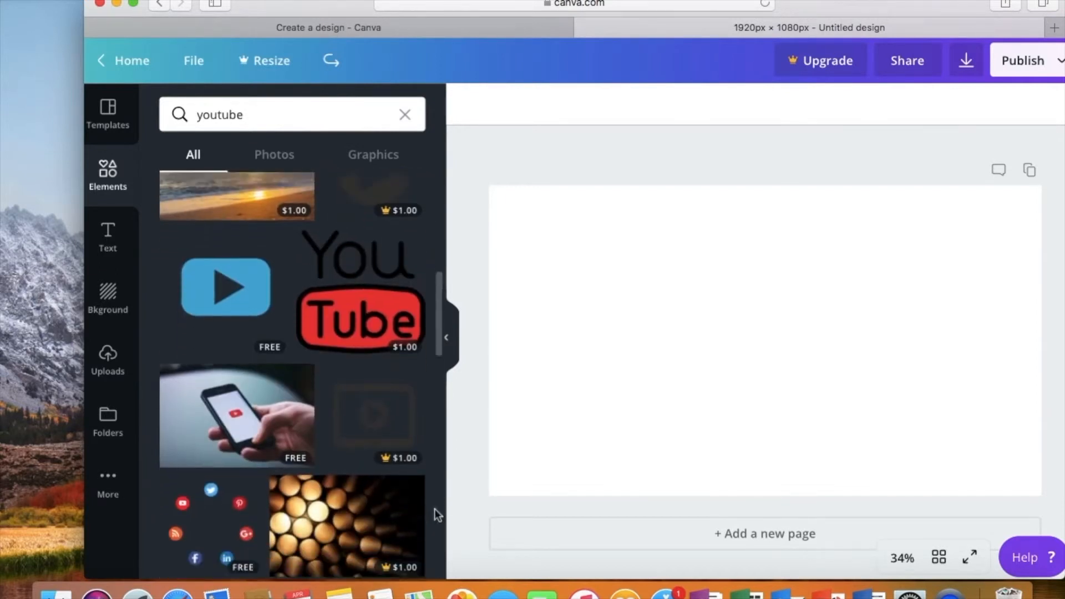
pyautogui.scroll(-2, 434, 509)
pyautogui.moveTo(242, 337); pyautogui.dragTo(727, 290)
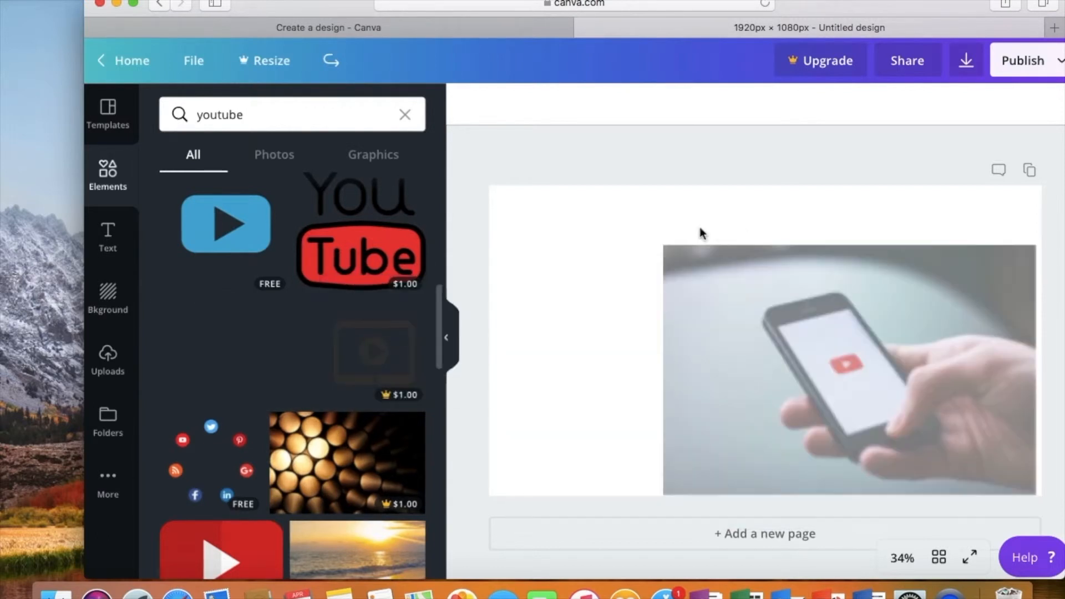
pyautogui.moveTo(625, 214); pyautogui.dragTo(593, 222)
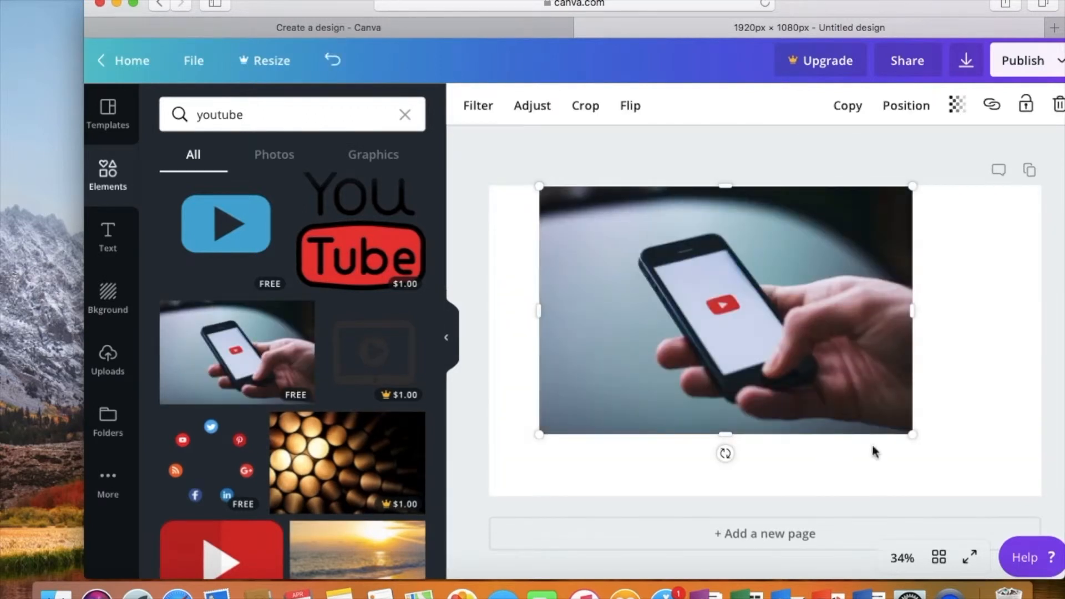
pyautogui.moveTo(925, 460)
pyautogui.mouseDown()
pyautogui.moveTo(961, 488)
pyautogui.moveTo(1015, 498)
pyautogui.moveTo(942, 454)
pyautogui.mouseUp()
pyautogui.moveTo(794, 335); pyautogui.dragTo(765, 350)
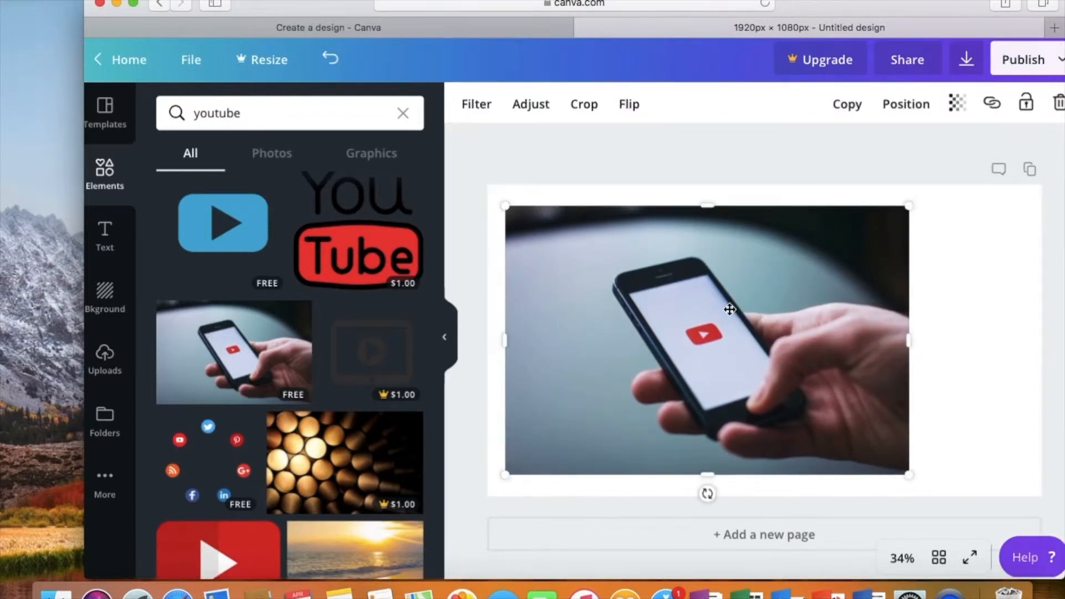
# Step: Clear the youtube search to bring back the full elements library
pyautogui.click(111, 237)
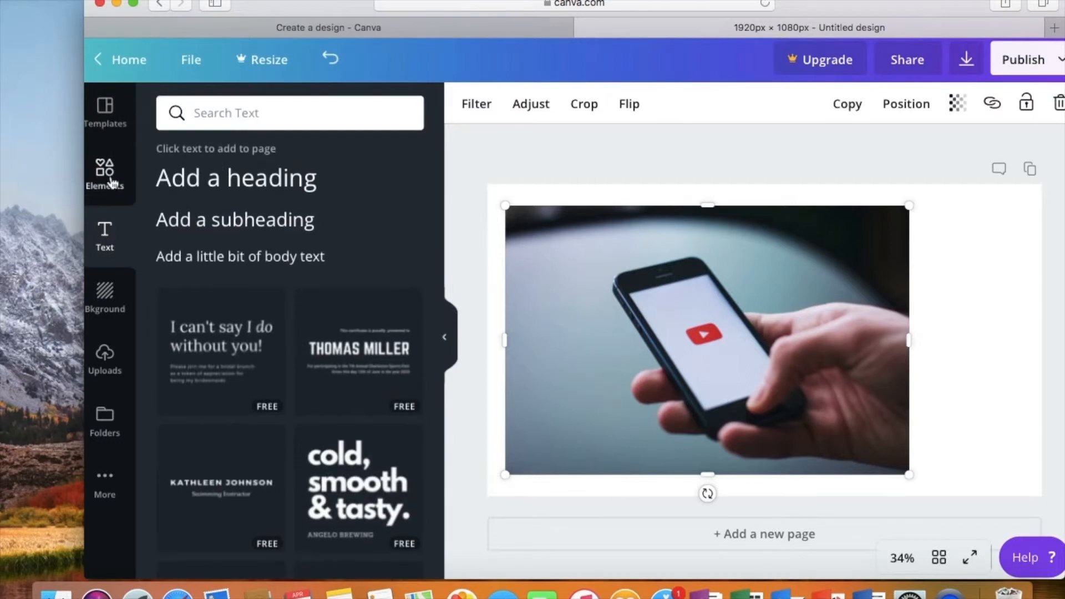
pyautogui.click(112, 183)
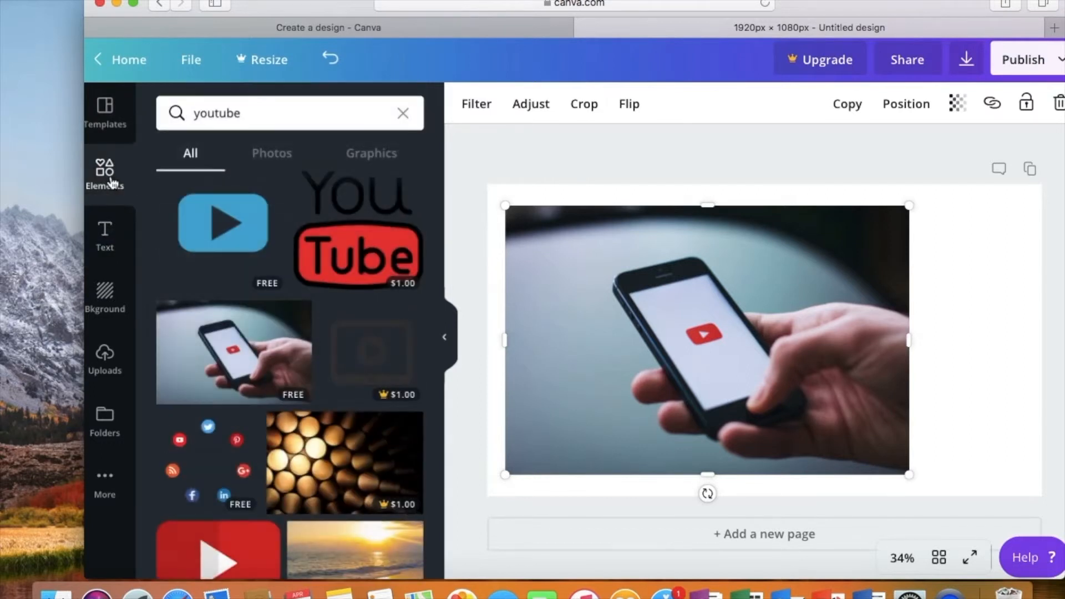
pyautogui.click(248, 112)
pyautogui.press('BackSpace')
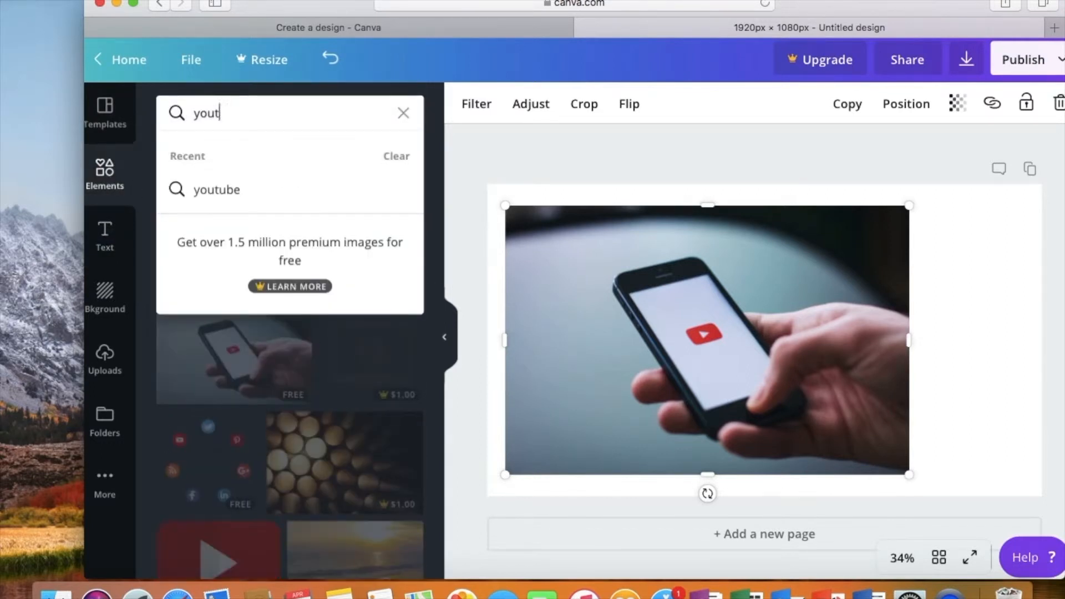
pyautogui.press('BackSpace')
pyautogui.press('BackSpace')
pyautogui.press('BackSpace')
pyautogui.press('BackSpace')
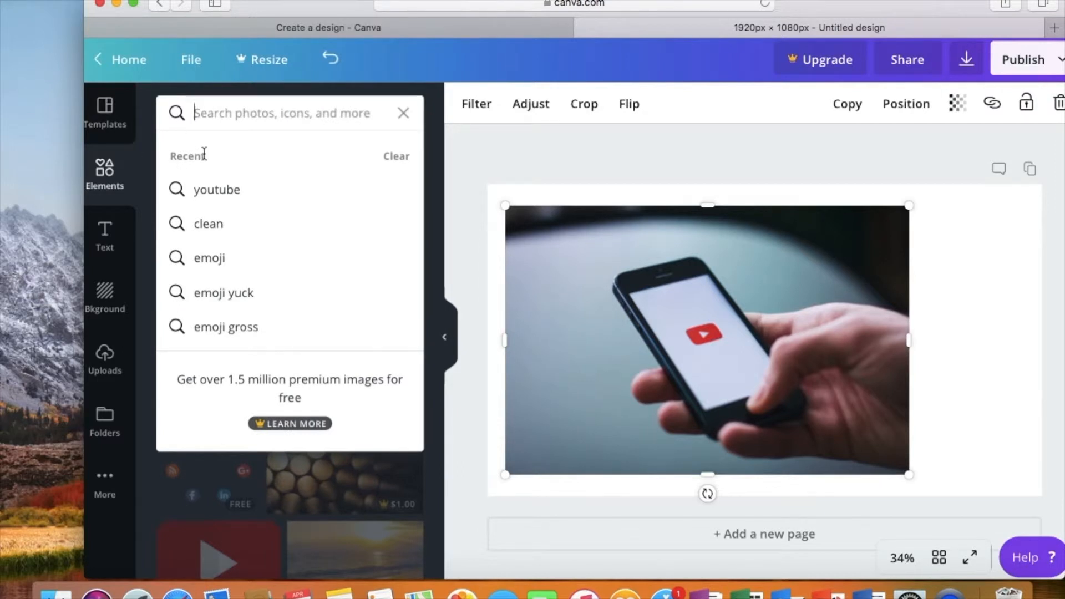
pyautogui.click(404, 113)
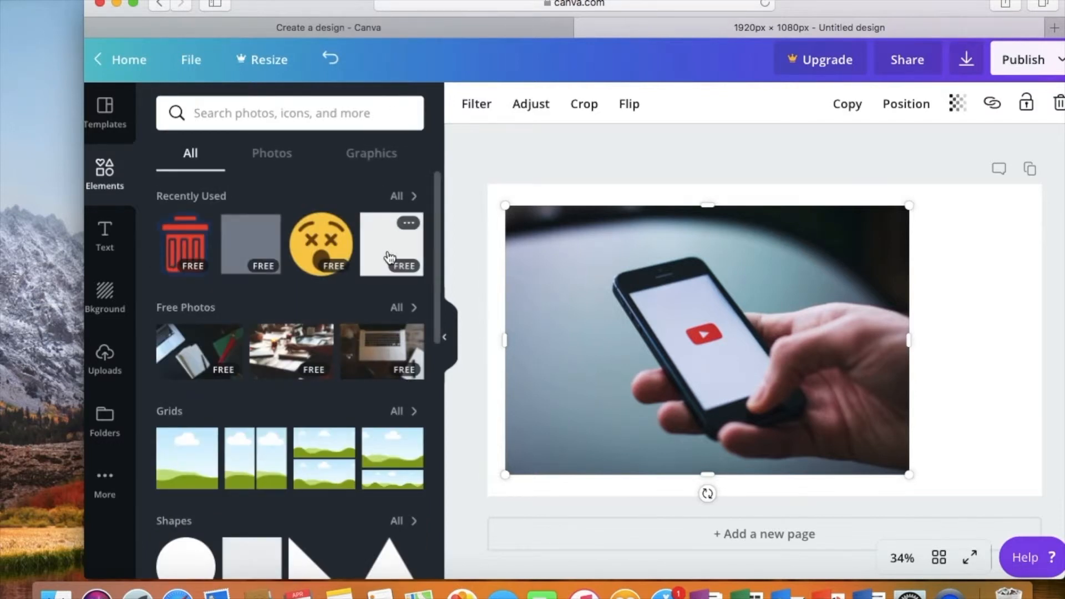
# Step: Try the plain borderless square overlapping the phone photo's right edge, resize it and remove it from the page
pyautogui.moveTo(410, 226); pyautogui.dragTo(731, 367)
pyautogui.moveTo(895, 324); pyautogui.dragTo(885, 280)
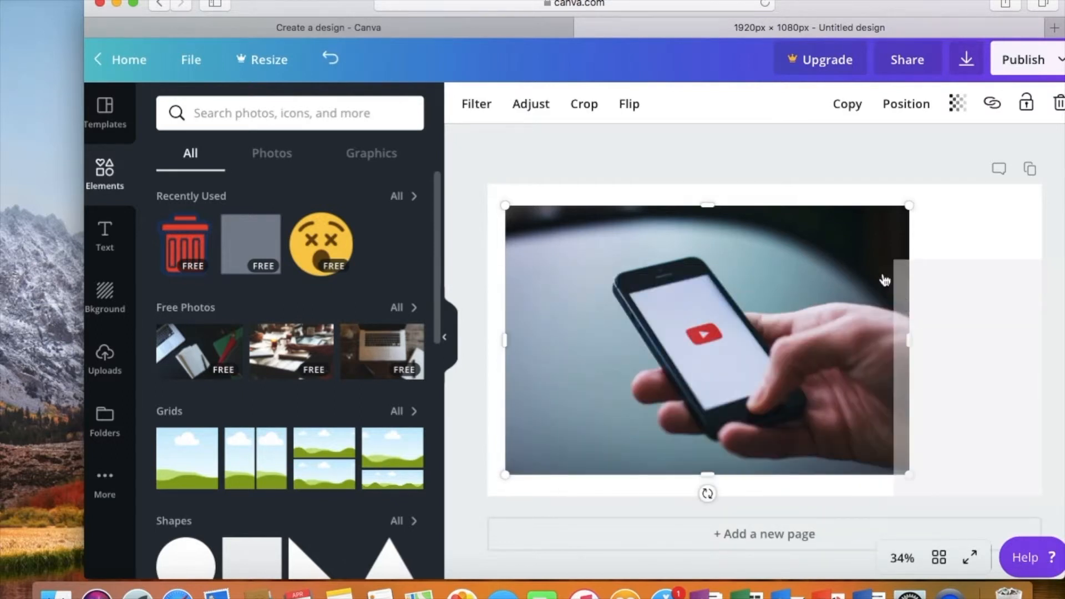
pyautogui.moveTo(831, 261); pyautogui.dragTo(887, 290)
pyautogui.moveTo(784, 212); pyautogui.dragTo(839, 259)
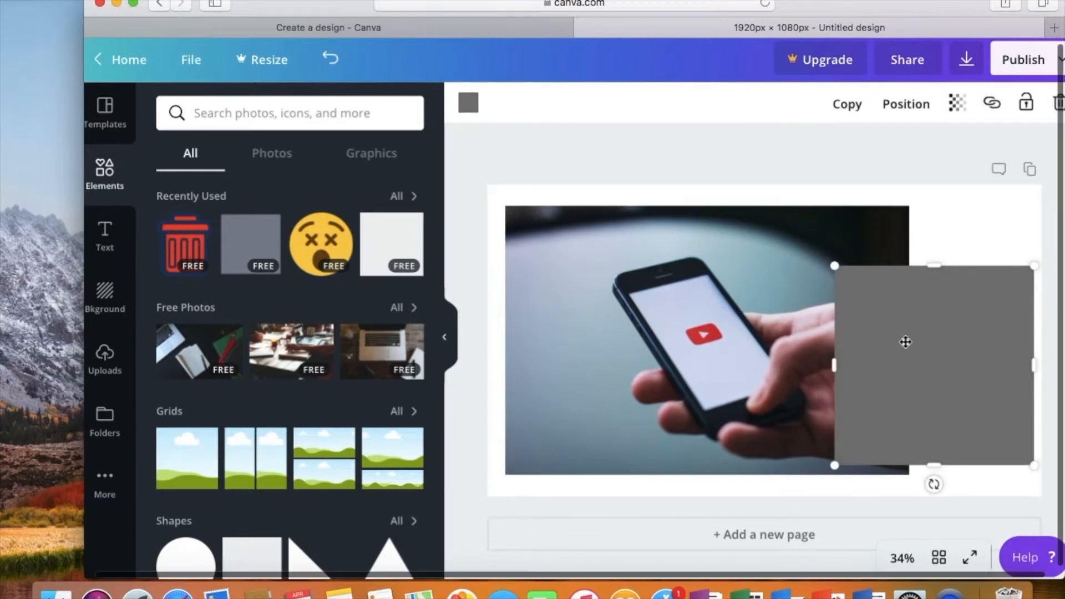
pyautogui.moveTo(905, 342); pyautogui.dragTo(198, 266)
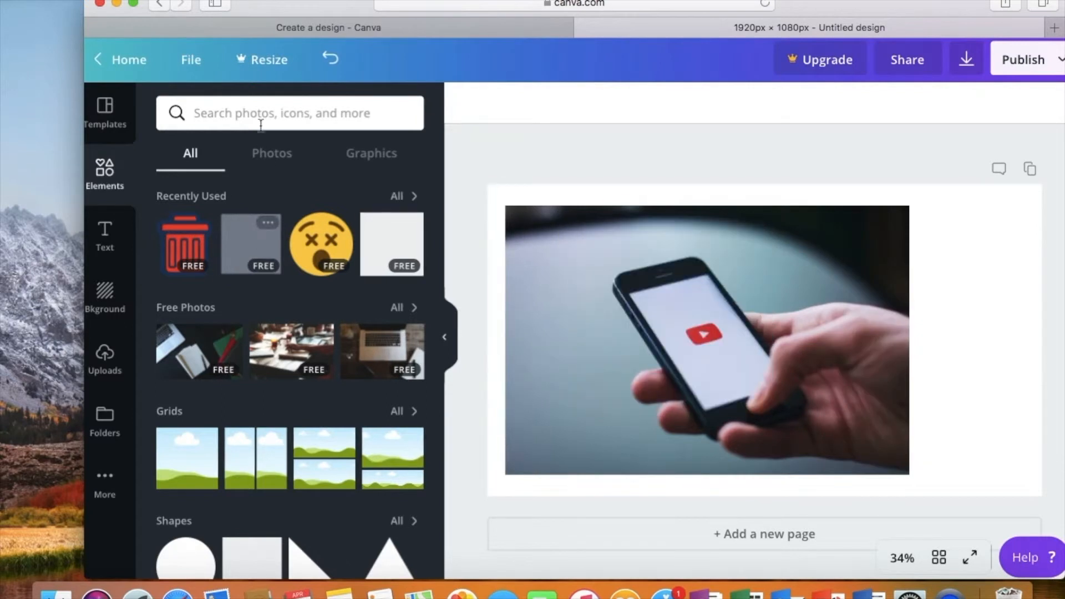
# Step: Search the elements library for circle
pyautogui.click(256, 115)
pyautogui.write('circle')
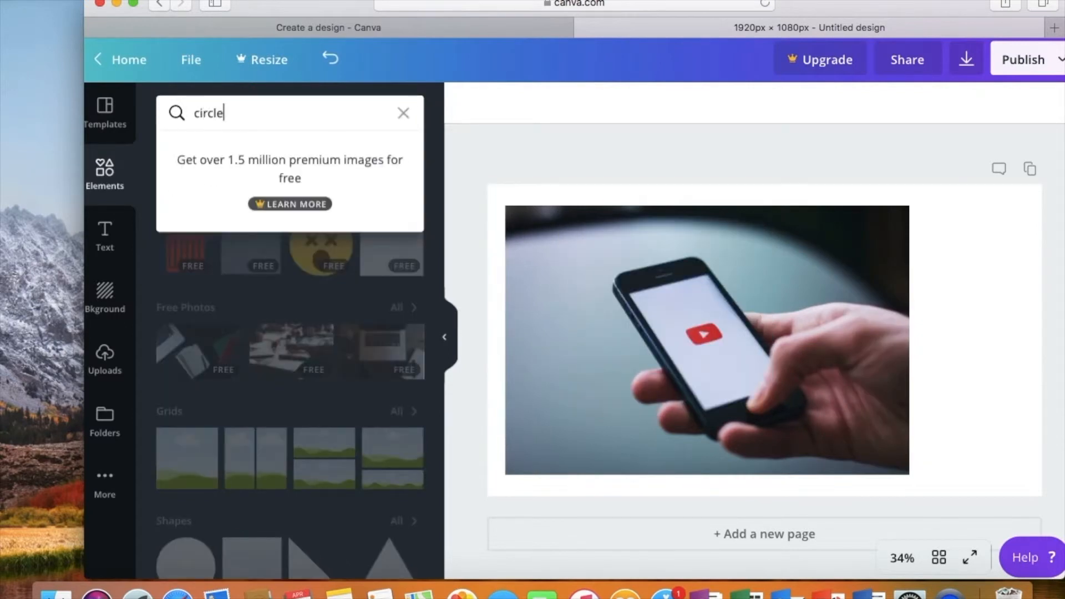
pyautogui.press('Return')
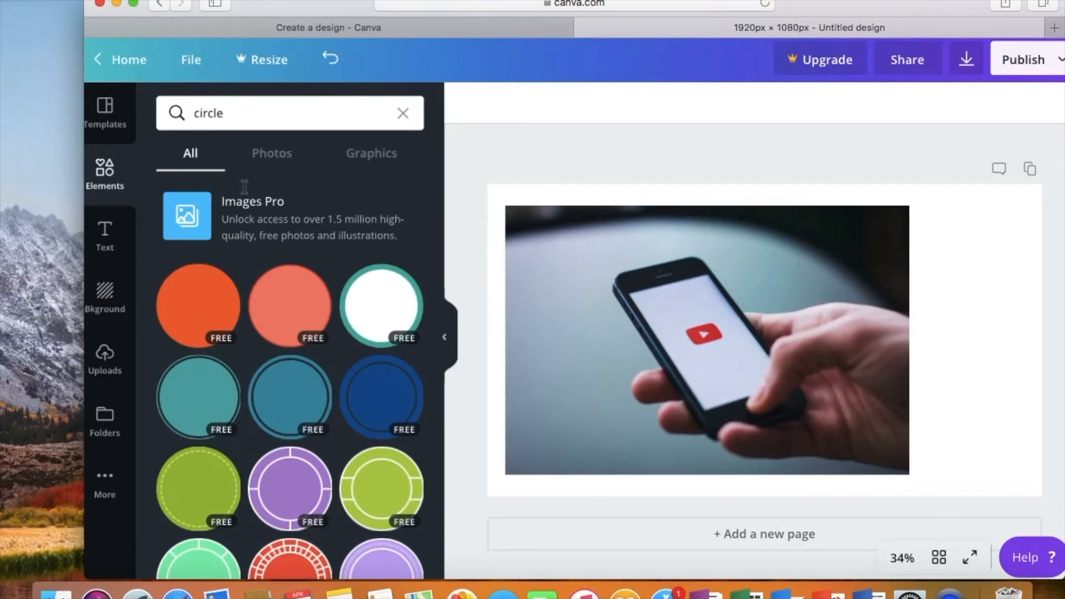
# Step: Place the free solid orange circle overlapping the phone photo's right edge, shrink it and align it with the page's right edge
pyautogui.moveTo(193, 298); pyautogui.dragTo(848, 253)
pyautogui.moveTo(890, 316); pyautogui.dragTo(867, 311)
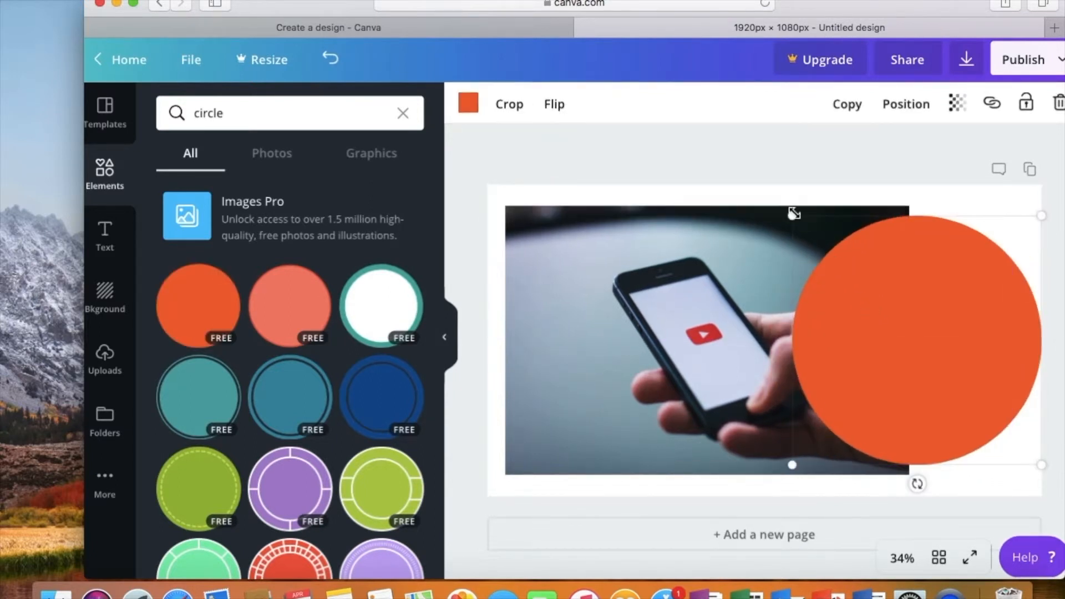
pyautogui.moveTo(793, 213); pyautogui.dragTo(863, 319)
pyautogui.moveTo(908, 351)
pyautogui.mouseDown()
pyautogui.moveTo(897, 326)
pyautogui.moveTo(908, 330)
pyautogui.mouseUp()
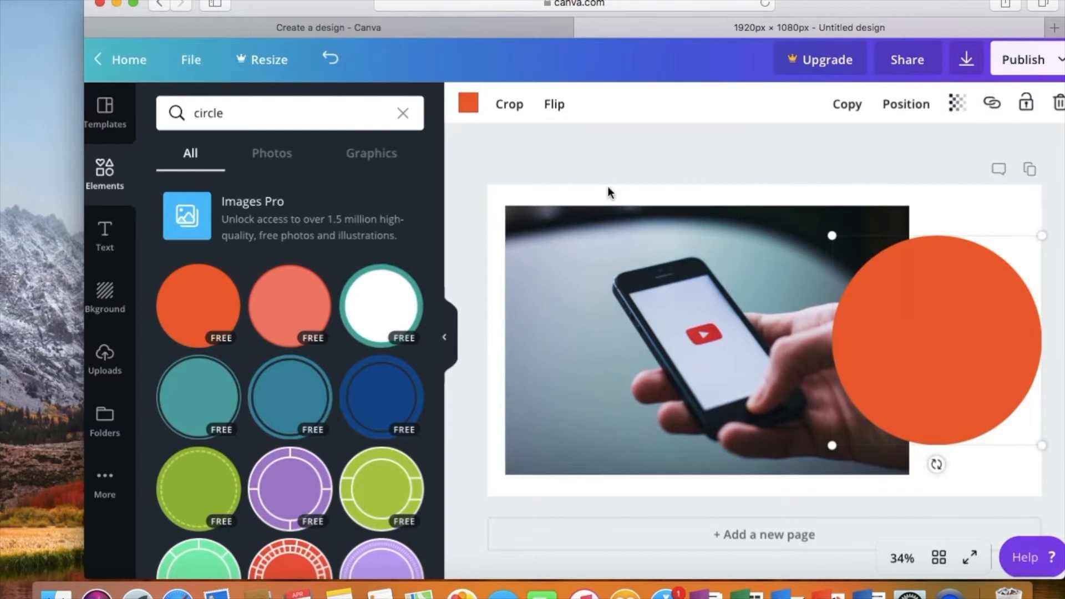
# Step: Change the circle's color to the default red
pyautogui.click(470, 103)
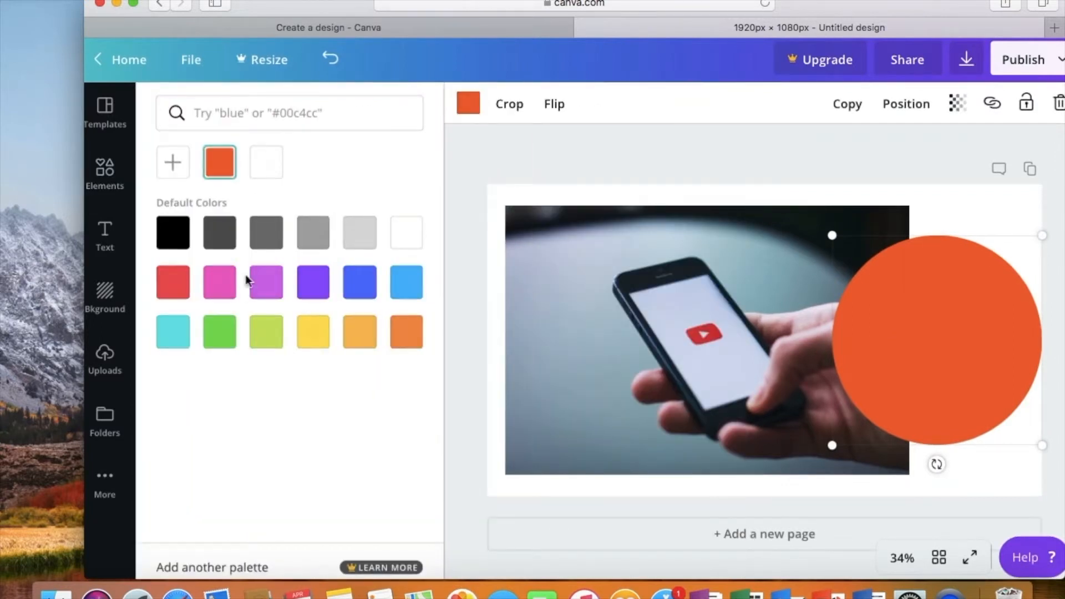
pyautogui.click(173, 280)
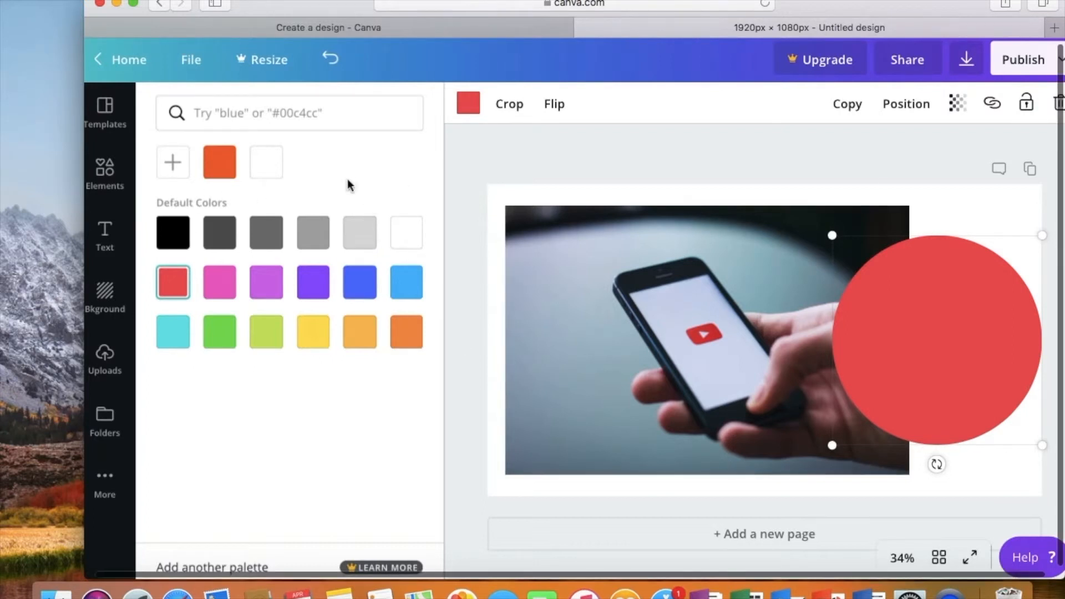
# Step: Add a heading to the page with the text "How to Make a Youtube Thumbnail"
pyautogui.click(103, 233)
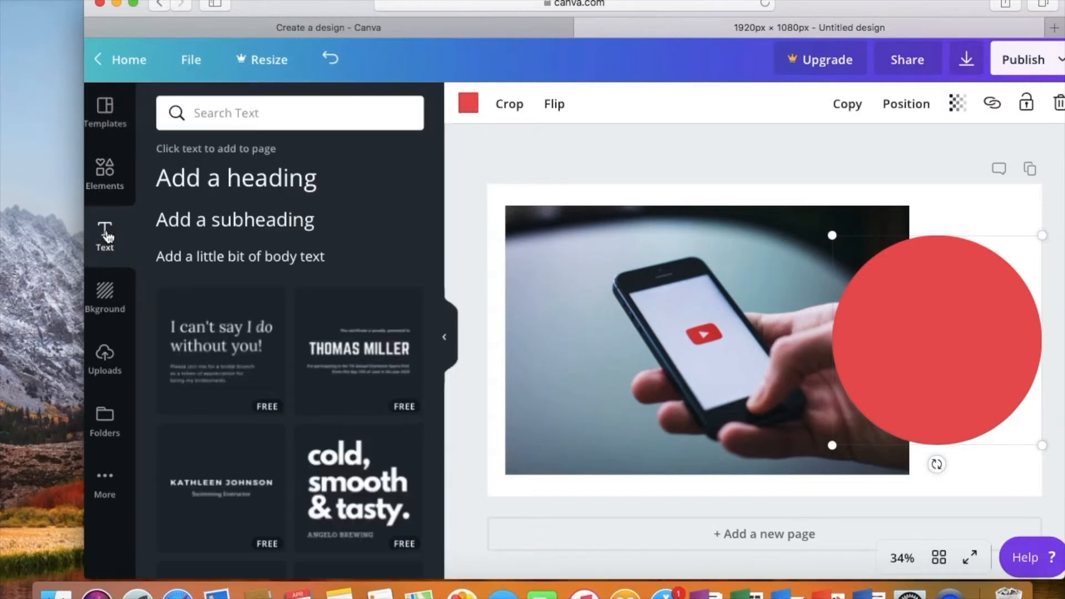
pyautogui.click(207, 186)
pyautogui.press('BackSpace')
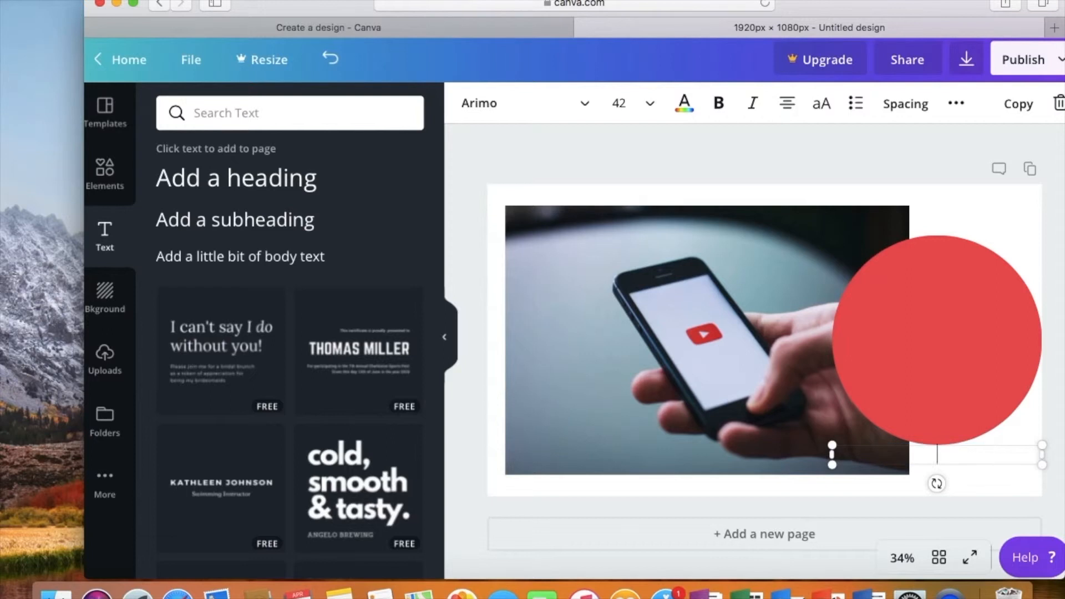
pyautogui.write('Hot')
pyautogui.write('w to Ma')
pyautogui.write('ke ')
pyautogui.write('a Y')
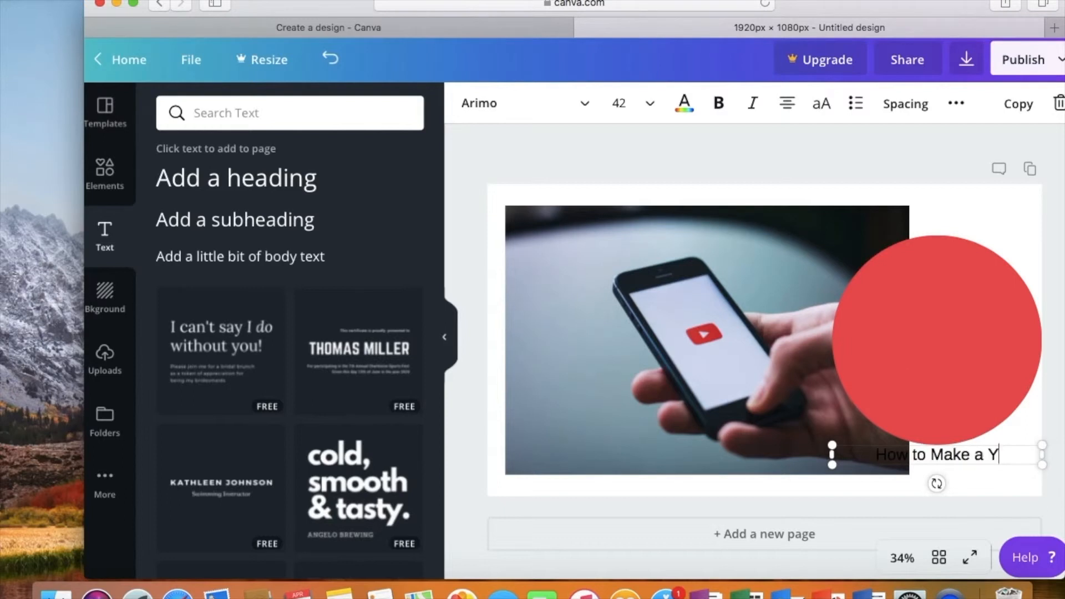
pyautogui.write('outube')
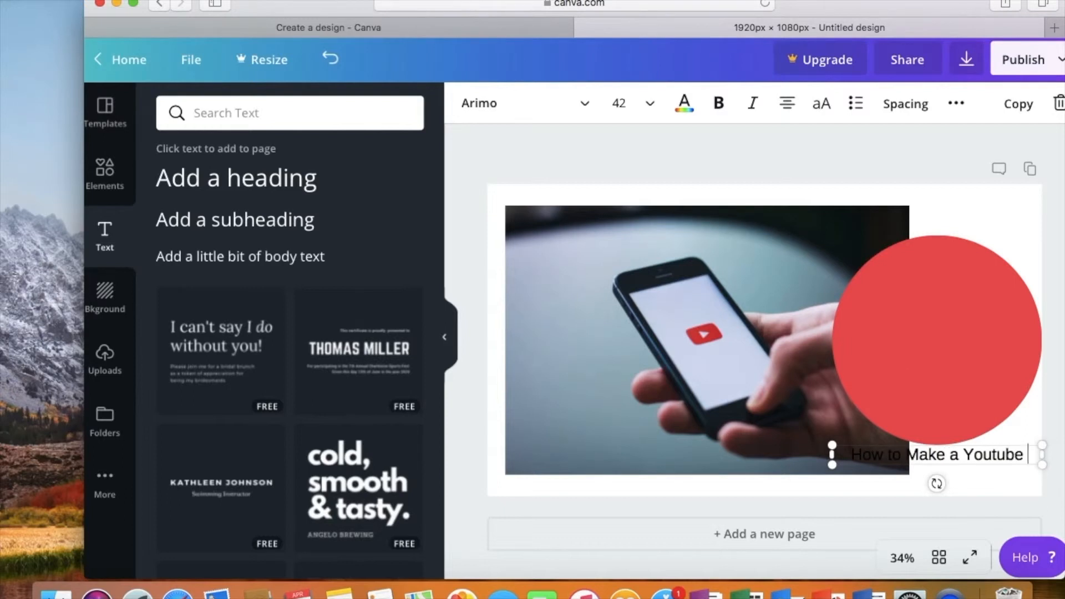
pyautogui.write(' Thumbnail')
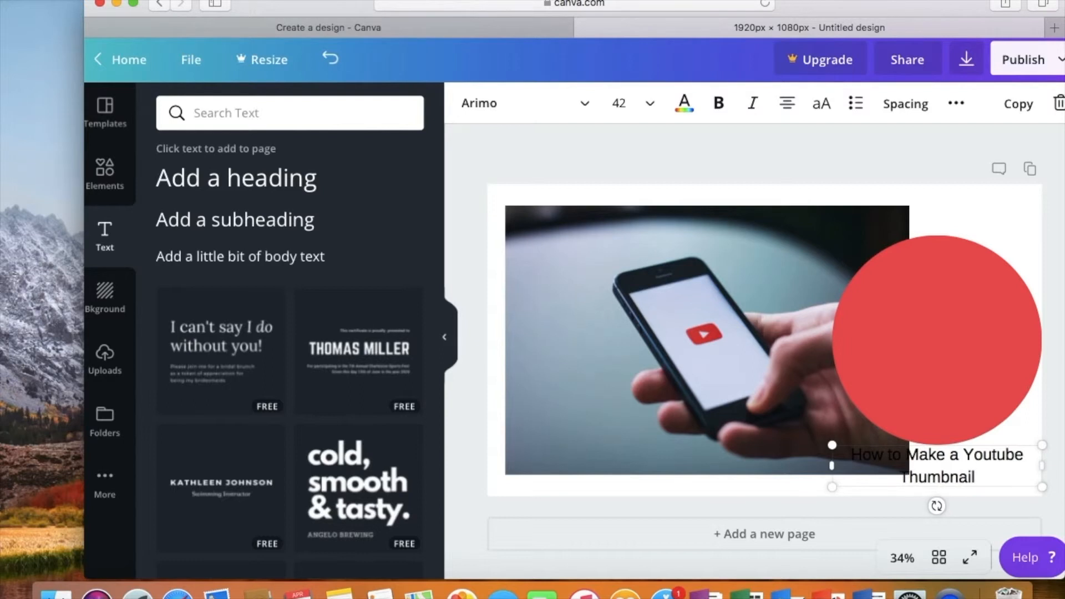
# Step: Set the heading's font size to 72 and place it over the red circle
pyautogui.click(651, 106)
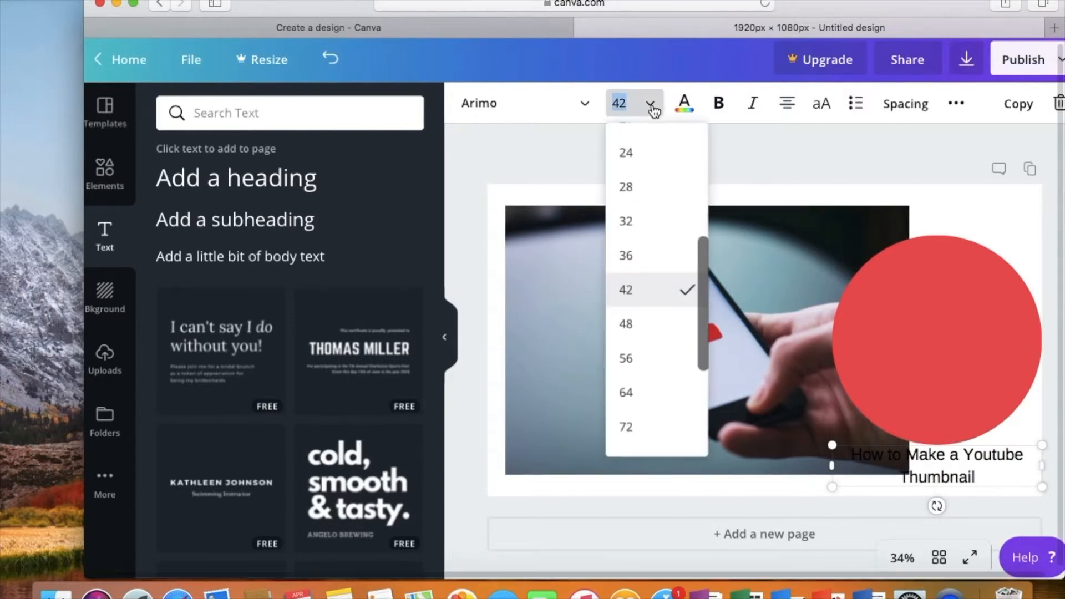
pyautogui.click(626, 428)
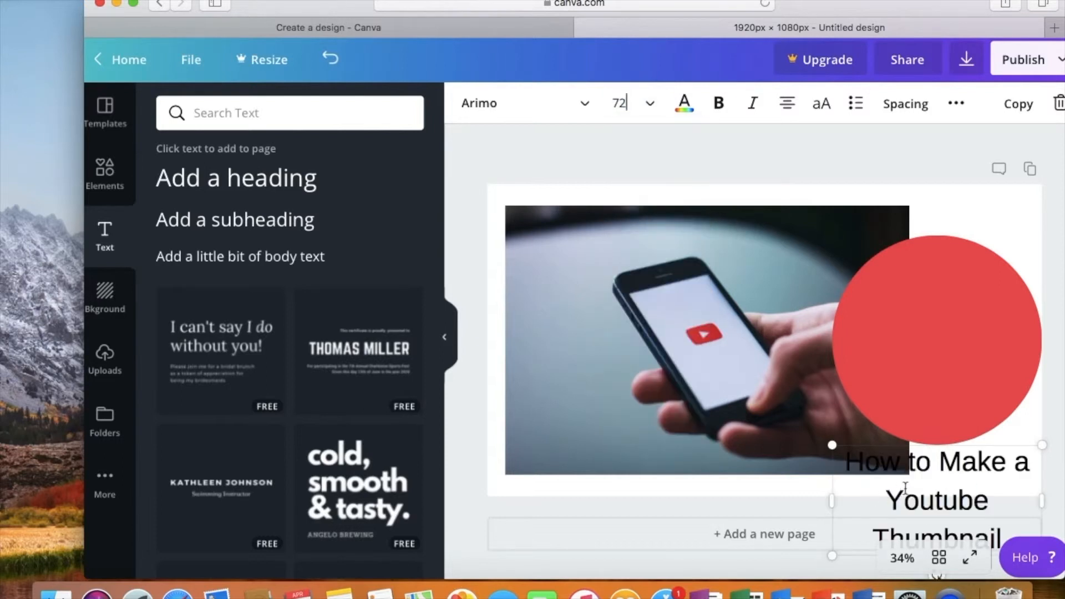
pyautogui.moveTo(940, 447); pyautogui.dragTo(924, 277)
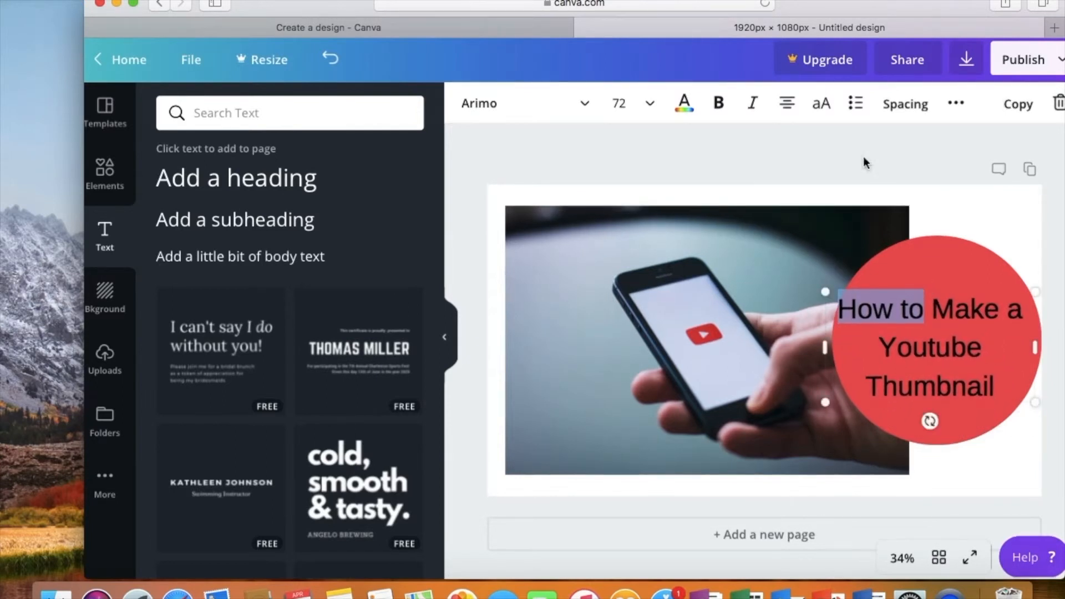
# Step: Make the whole title text on the red circle bold
pyautogui.click(723, 117)
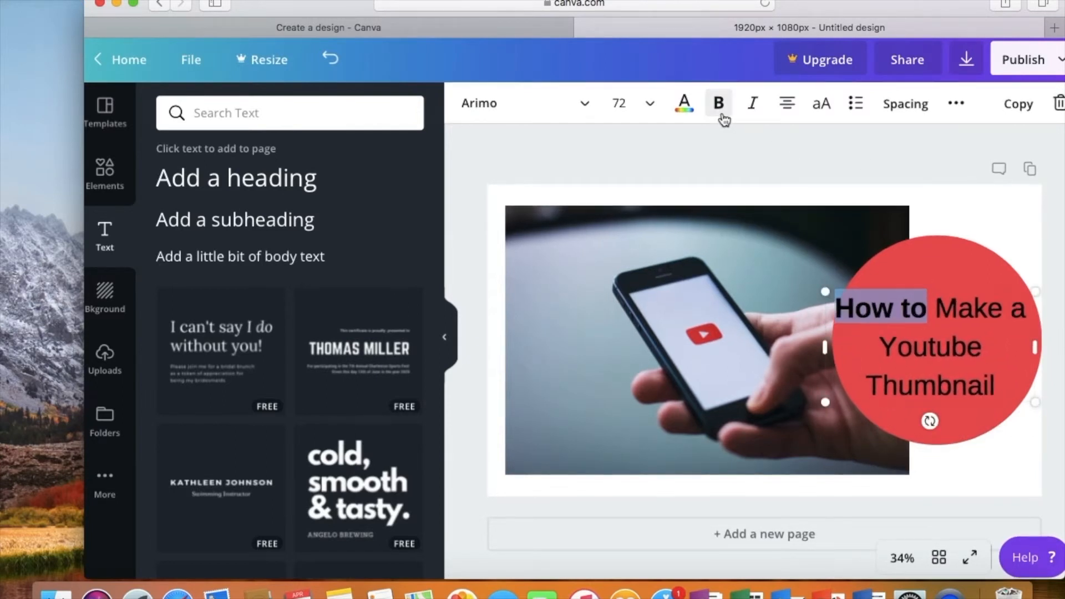
pyautogui.rightClick(906, 348)
pyautogui.press('Escape')
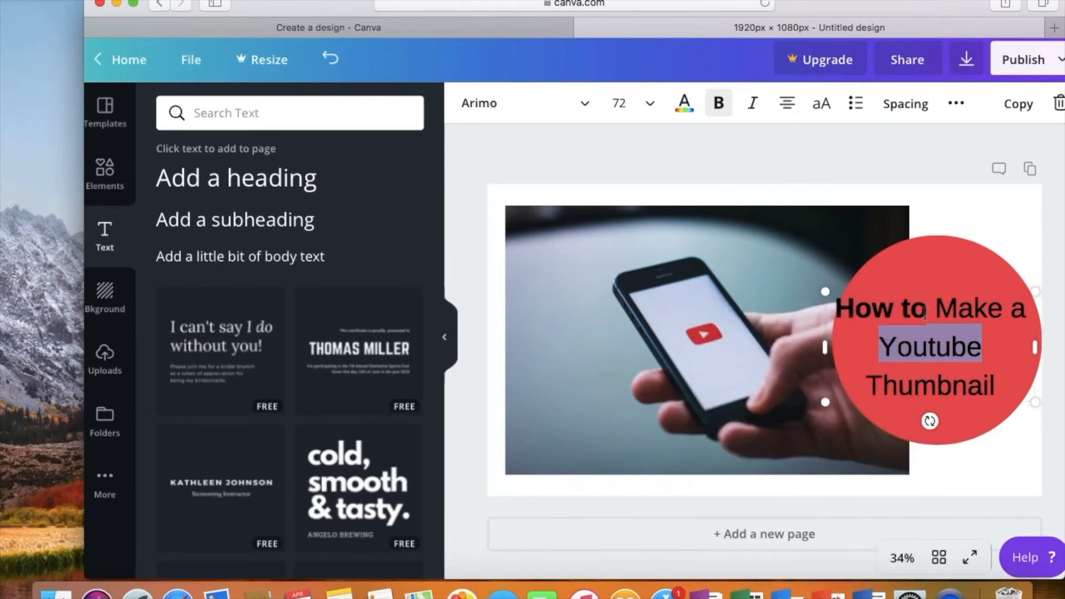
pyautogui.moveTo(847, 308); pyautogui.dragTo(968, 373)
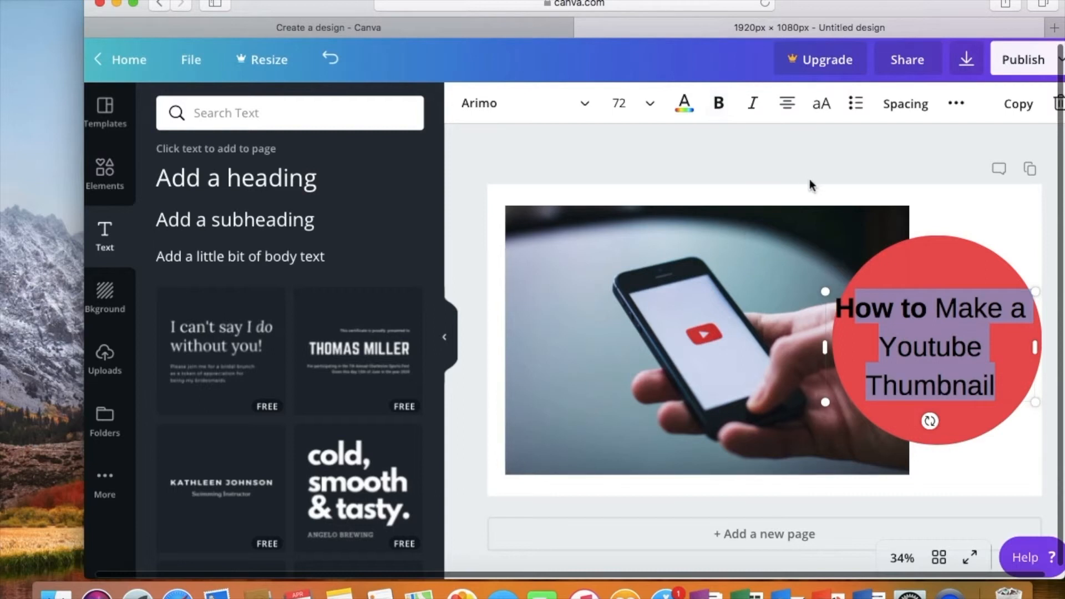
pyautogui.click(718, 105)
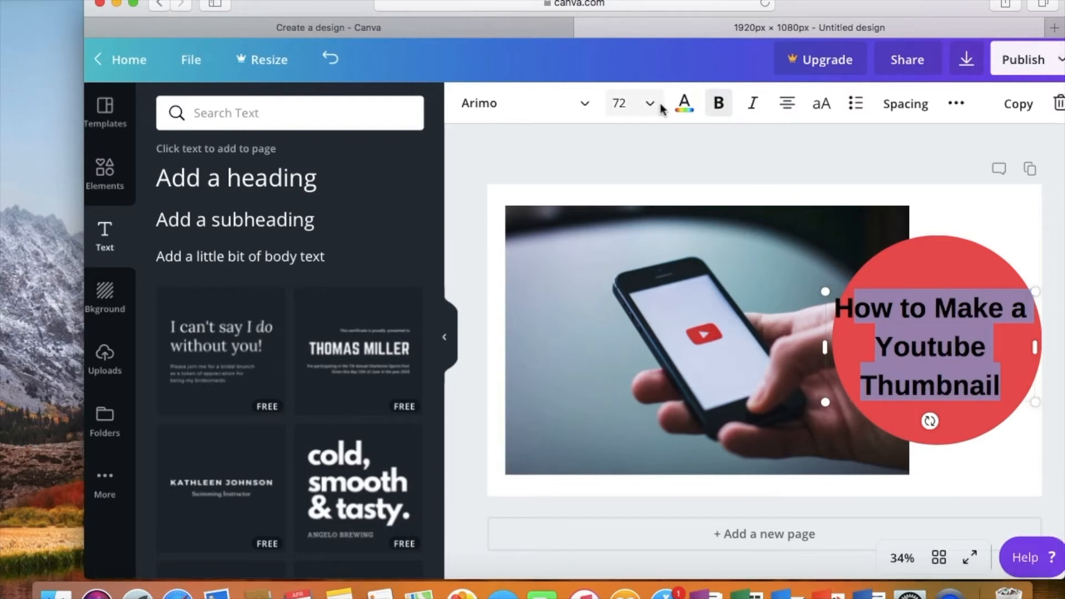
# Step: Change the title's font to Alegreya Sans SC Black
pyautogui.click(584, 105)
pyautogui.rightClick(584, 105)
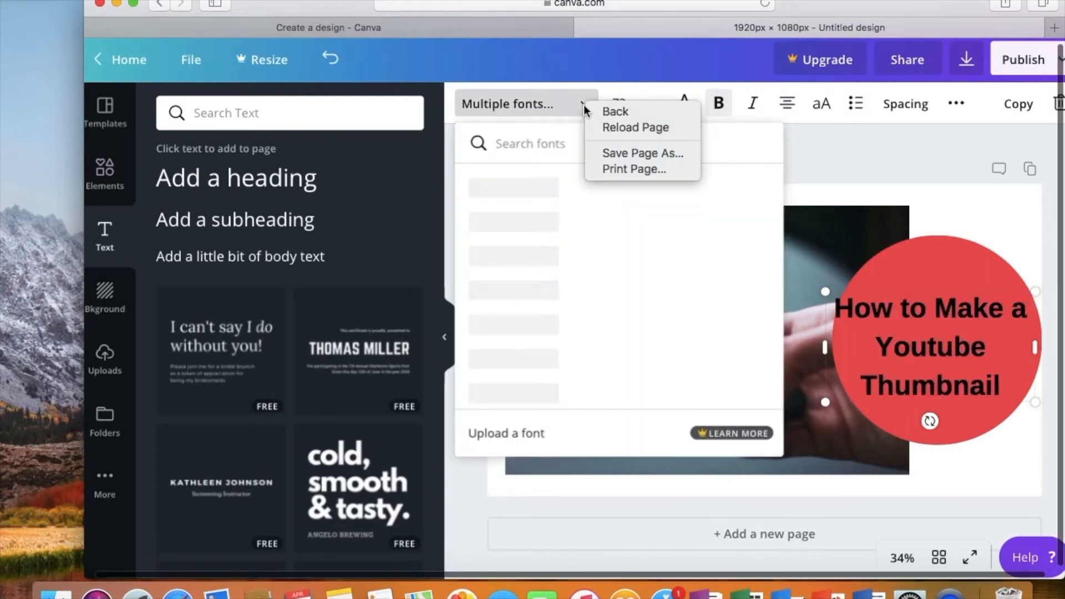
pyautogui.press('Down')
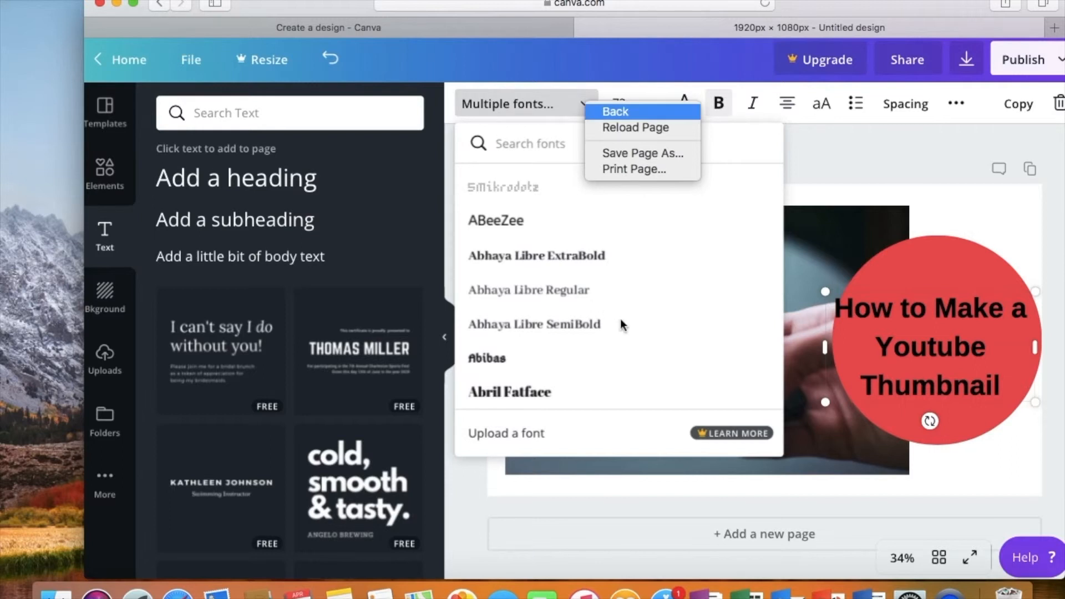
pyautogui.press('Escape')
pyautogui.press('Down')
pyautogui.press('Down')
pyautogui.press('Down')
pyautogui.press('Down')
pyautogui.press('Down')
pyautogui.press('Down')
pyautogui.press('Down')
pyautogui.press('Down')
pyautogui.press('Down')
pyautogui.press('Down')
pyautogui.press('Down')
pyautogui.press('Down')
pyautogui.press('Down')
pyautogui.press('Down')
pyautogui.press('Down')
pyautogui.press('Down')
pyautogui.press('Down')
pyautogui.press('Down')
pyautogui.press('Down')
pyautogui.press('Down')
pyautogui.press('Down')
pyautogui.press('Down')
pyautogui.press('Down')
pyautogui.press('Down')
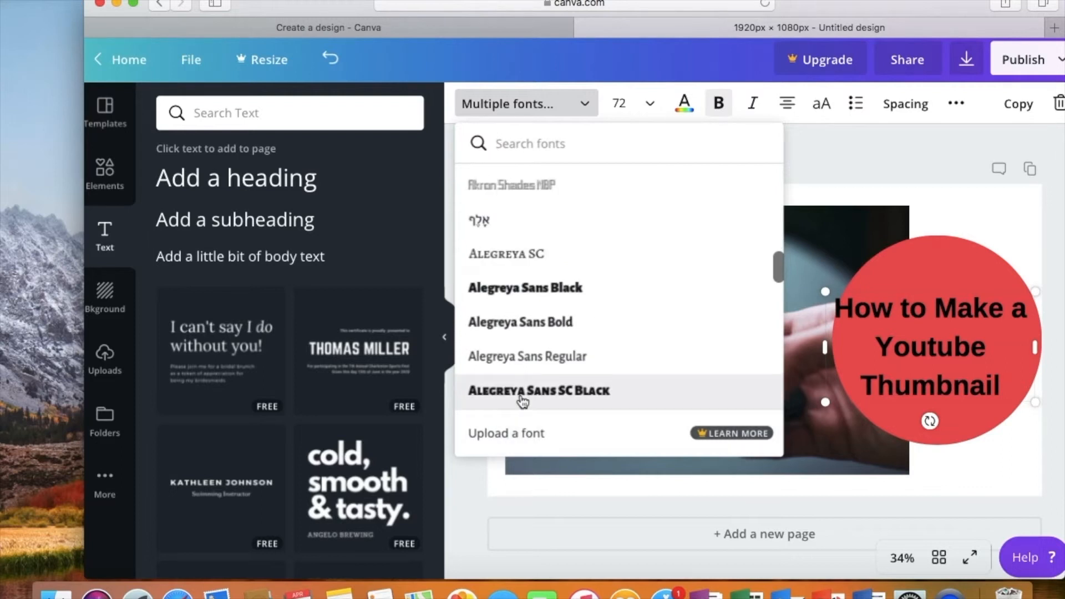
pyautogui.click(522, 398)
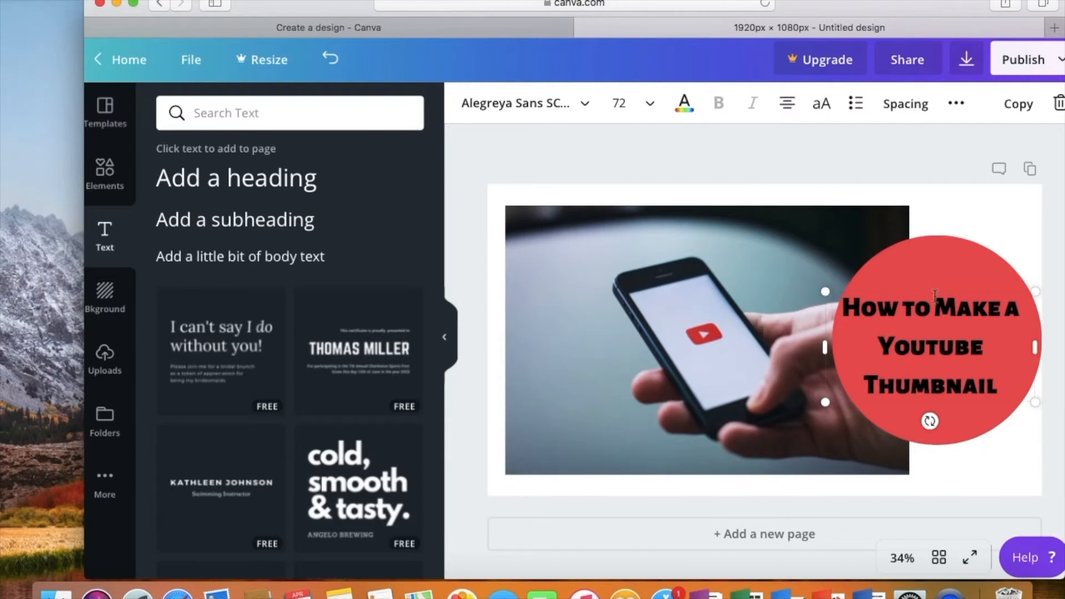
# Step: Move the title text slightly higher within the red circle and deselect it
pyautogui.doubleClick(934, 313)
pyautogui.rightClick(935, 310)
pyautogui.press('Escape')
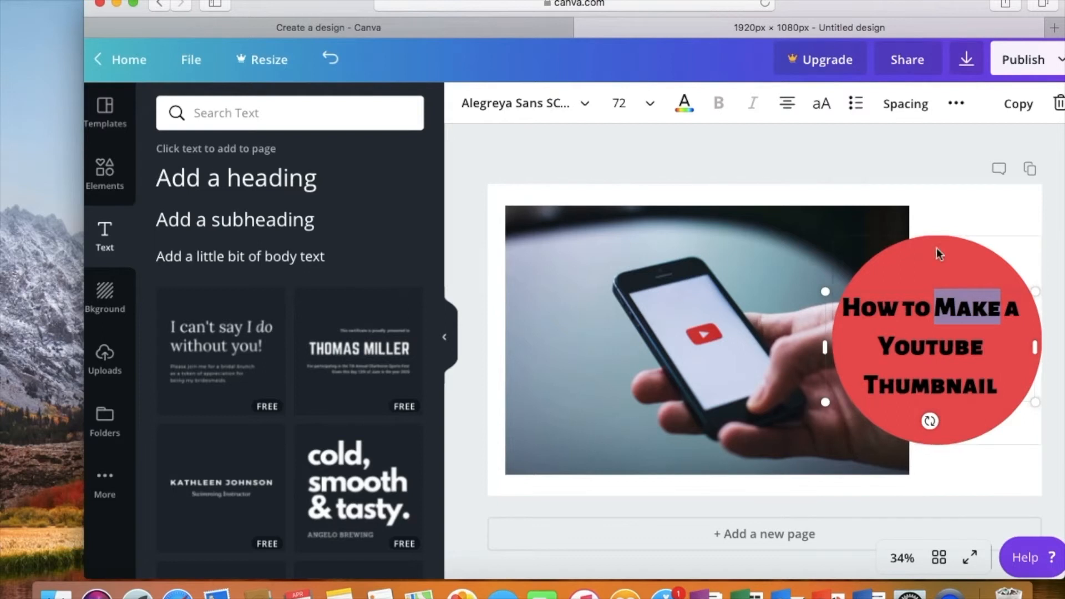
pyautogui.moveTo(935, 265); pyautogui.dragTo(937, 257)
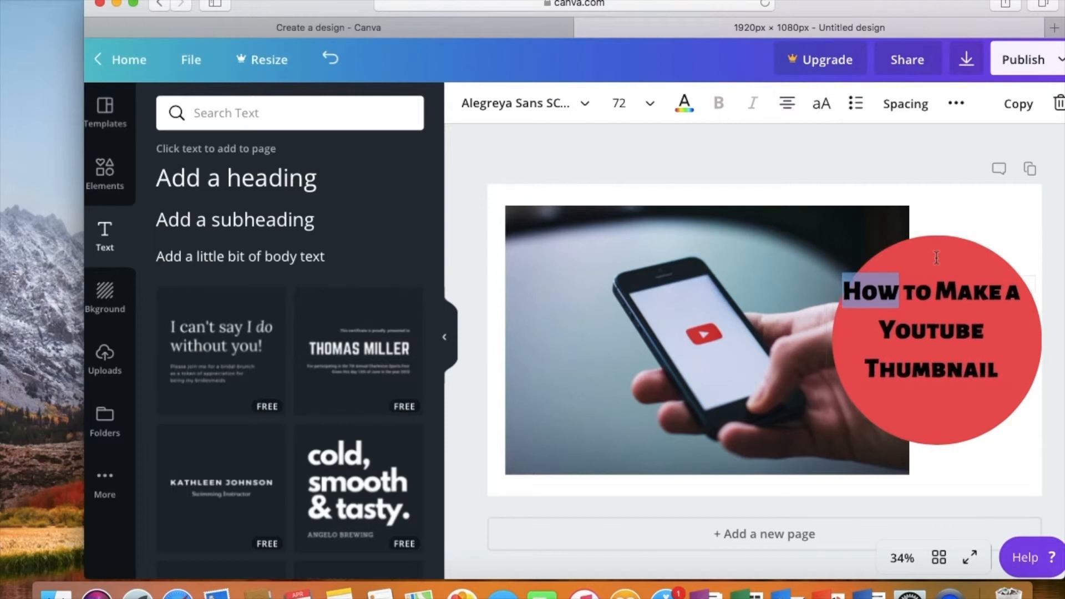
pyautogui.click(870, 180)
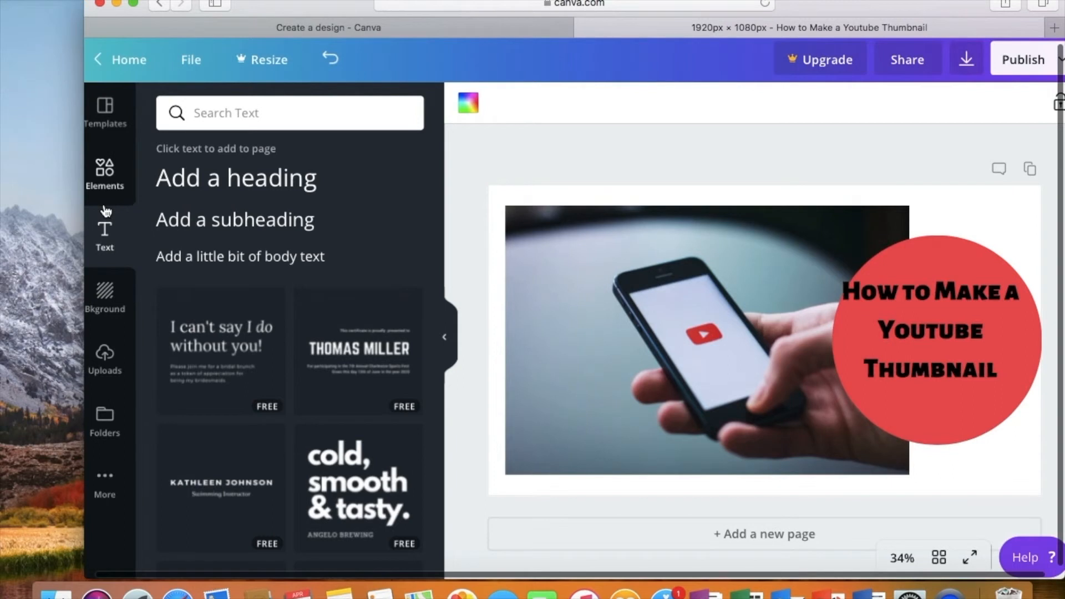
# Step: Search the elements library for emoji and return to the text options
pyautogui.click(113, 172)
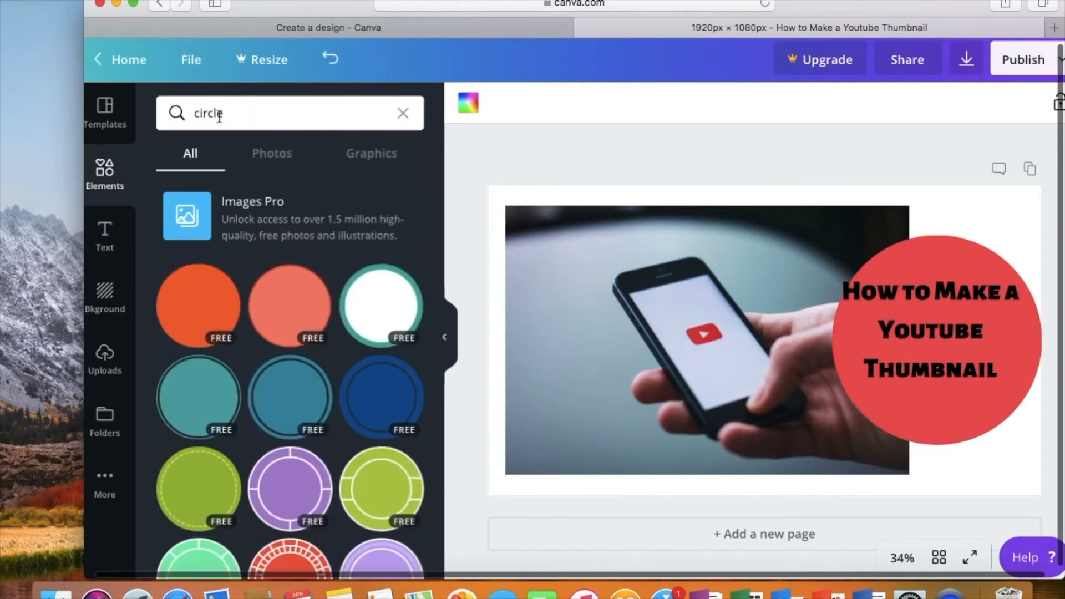
pyautogui.click(233, 117)
pyautogui.press('BackSpace')
pyautogui.write('emoji')
pyautogui.press('Return')
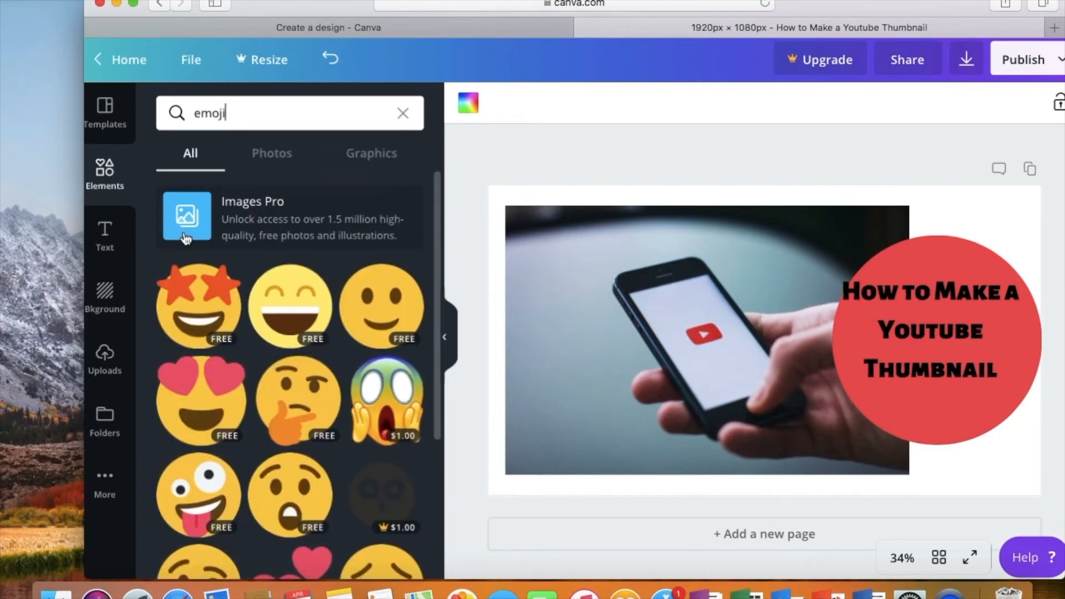
pyautogui.click(105, 237)
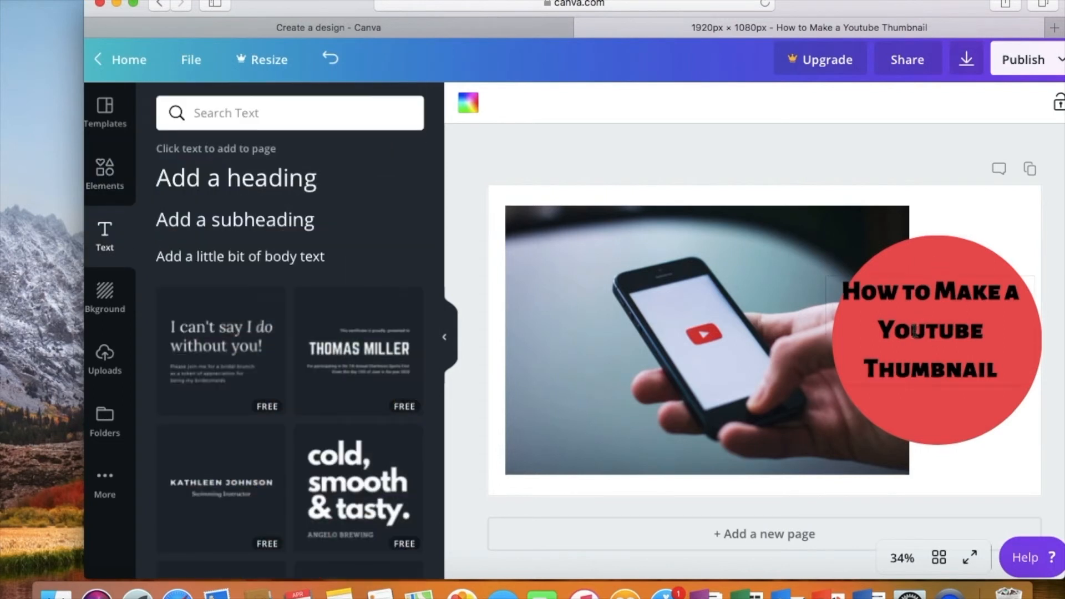
# Step: Enlarge the title text to a font size of about 87.3 and reposition it over the red circle
pyautogui.rightClick(933, 354)
pyautogui.press('Escape')
pyautogui.moveTo(913, 297); pyautogui.dragTo(925, 314)
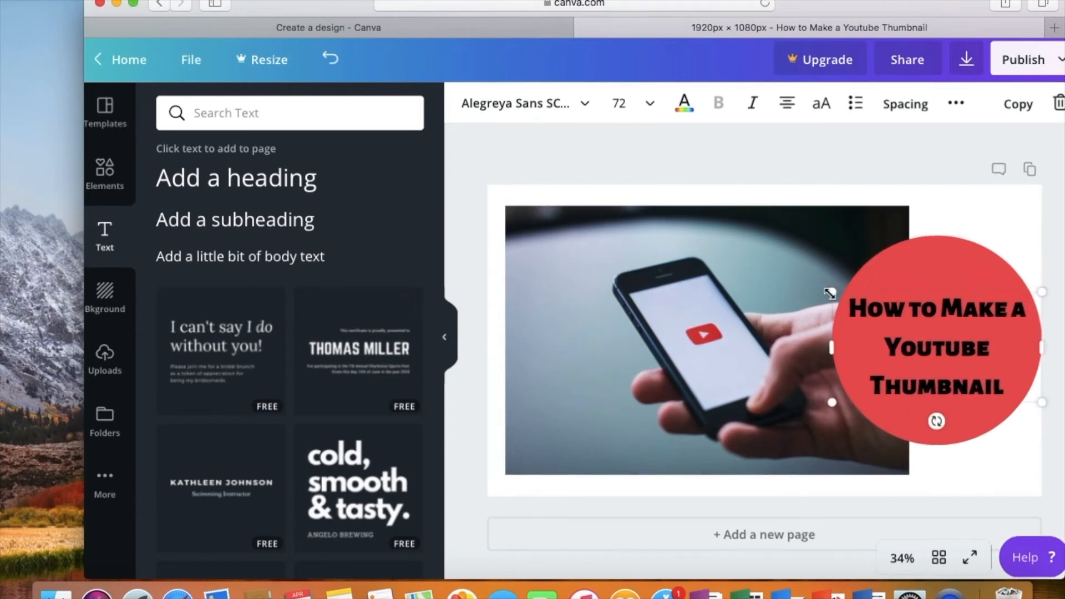
pyautogui.moveTo(831, 291); pyautogui.dragTo(788, 269)
pyautogui.moveTo(891, 333); pyautogui.dragTo(911, 332)
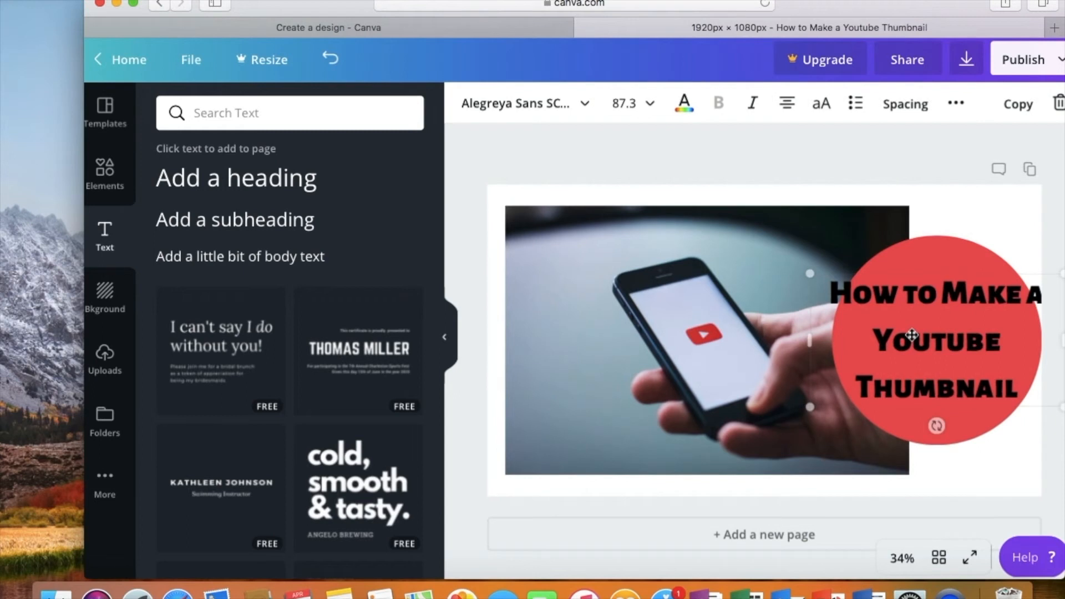
pyautogui.moveTo(947, 302); pyautogui.dragTo(939, 293)
pyautogui.click(885, 242)
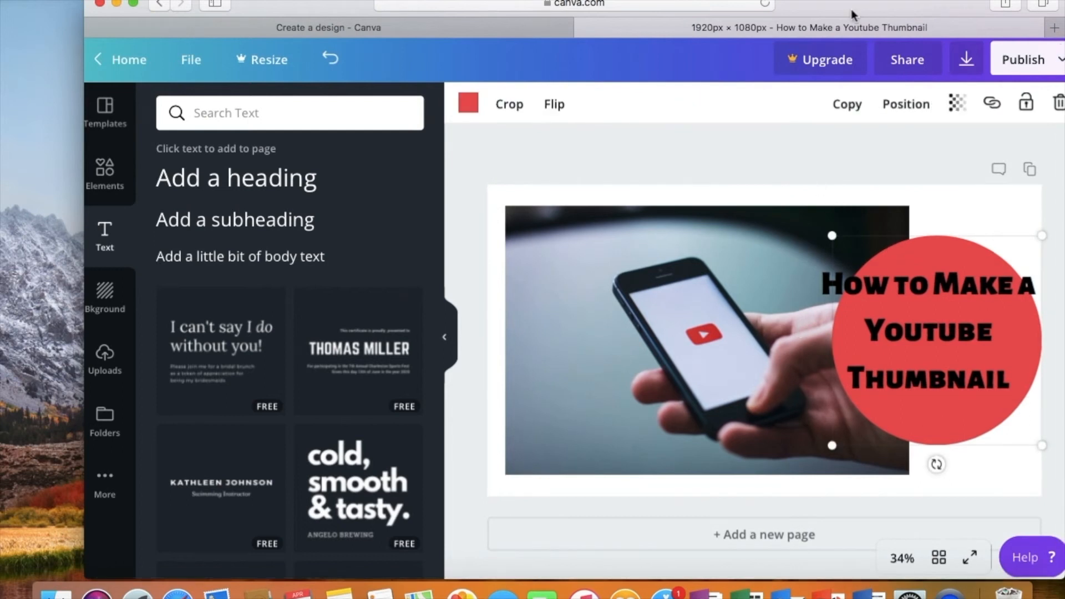
# Step: Download the design as a JPG image and dismiss the Canva for Work trial offer
pyautogui.click(965, 62)
pyautogui.click(998, 209)
pyautogui.click(995, 187)
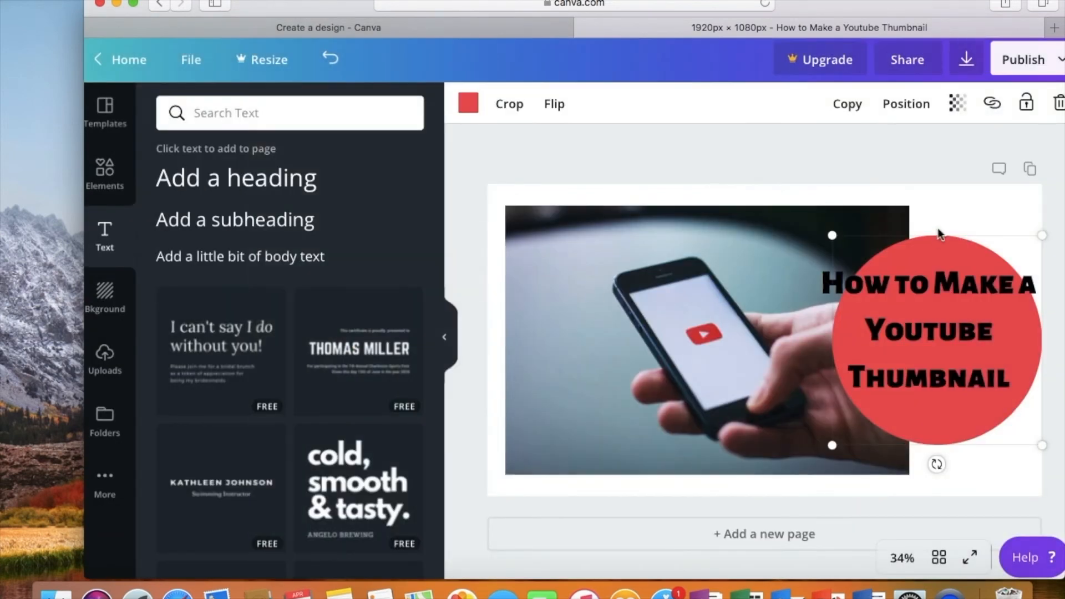
pyautogui.scroll(1, 966, 63)
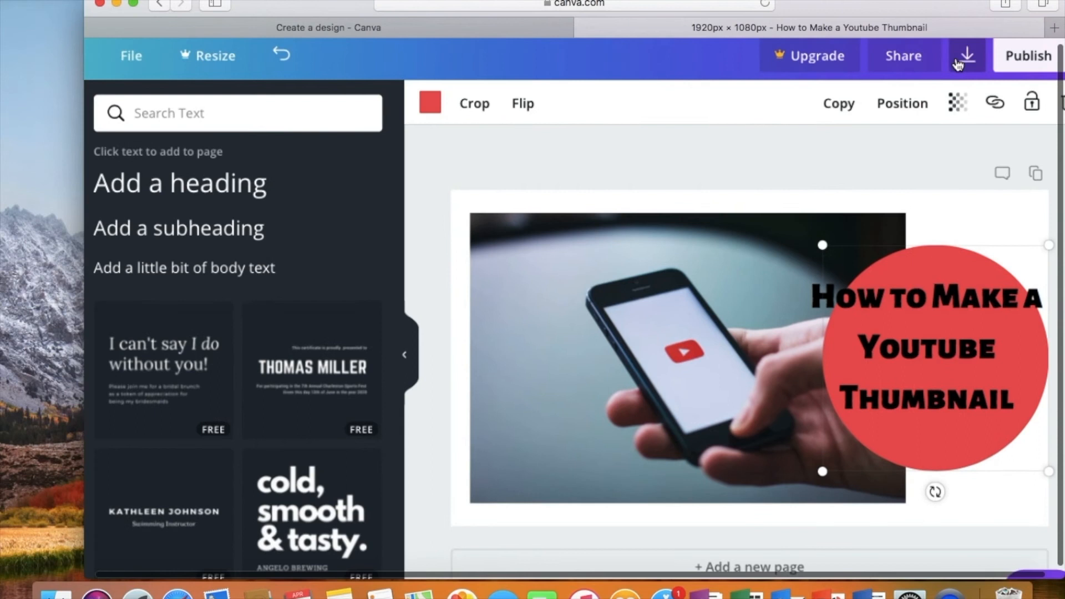
pyautogui.click(970, 64)
pyautogui.click(1010, 185)
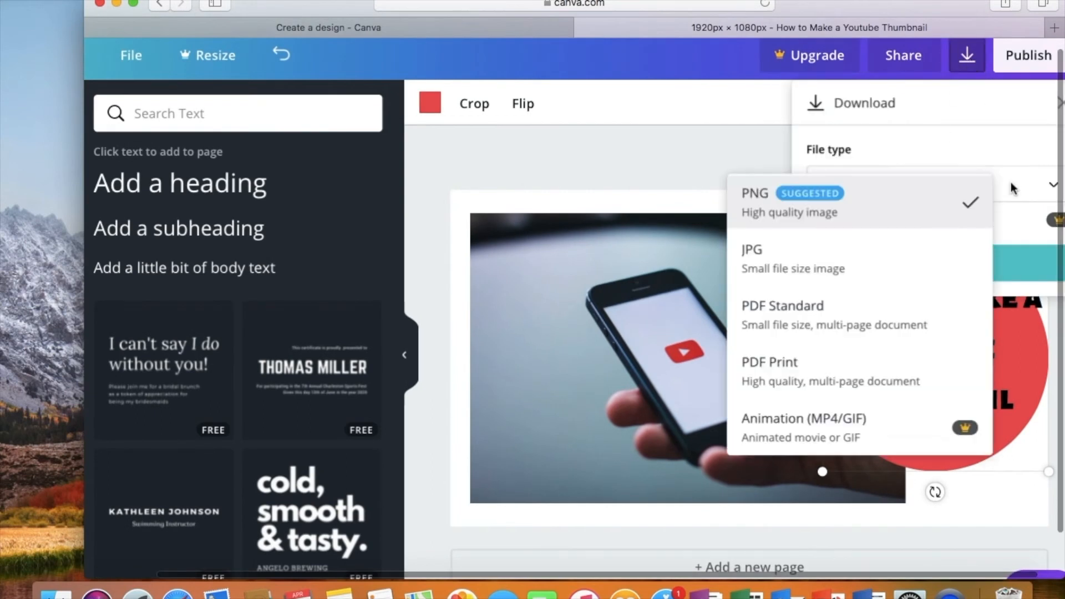
pyautogui.click(833, 275)
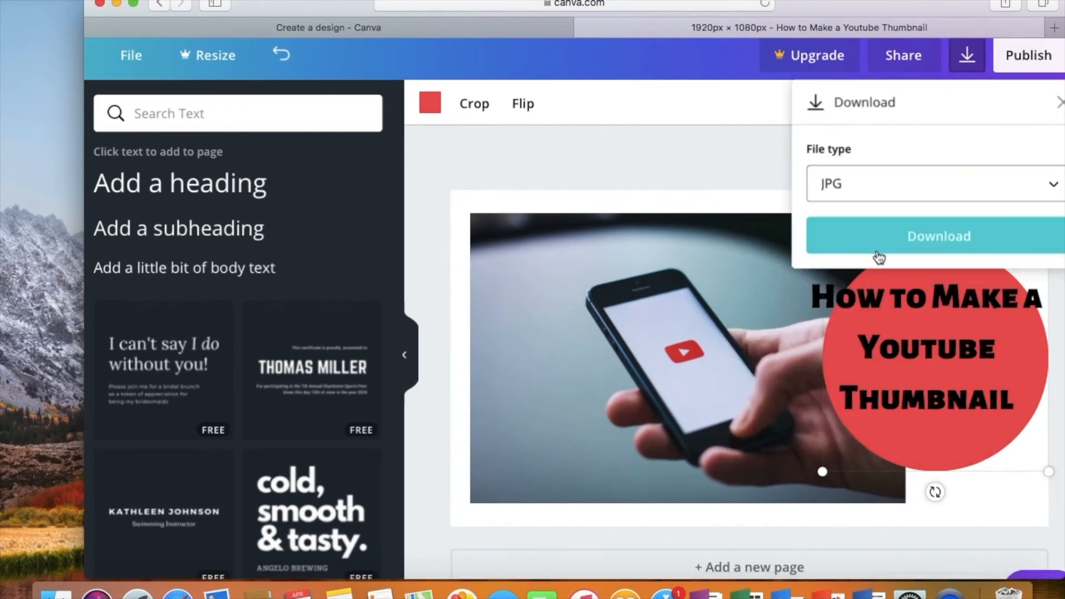
pyautogui.click(875, 248)
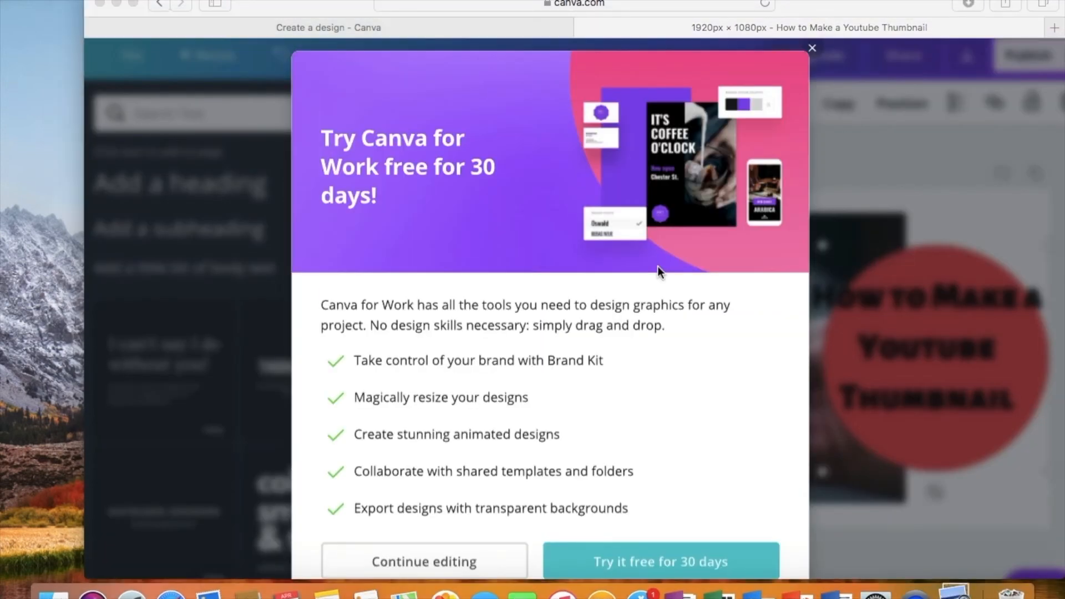
pyautogui.click(420, 561)
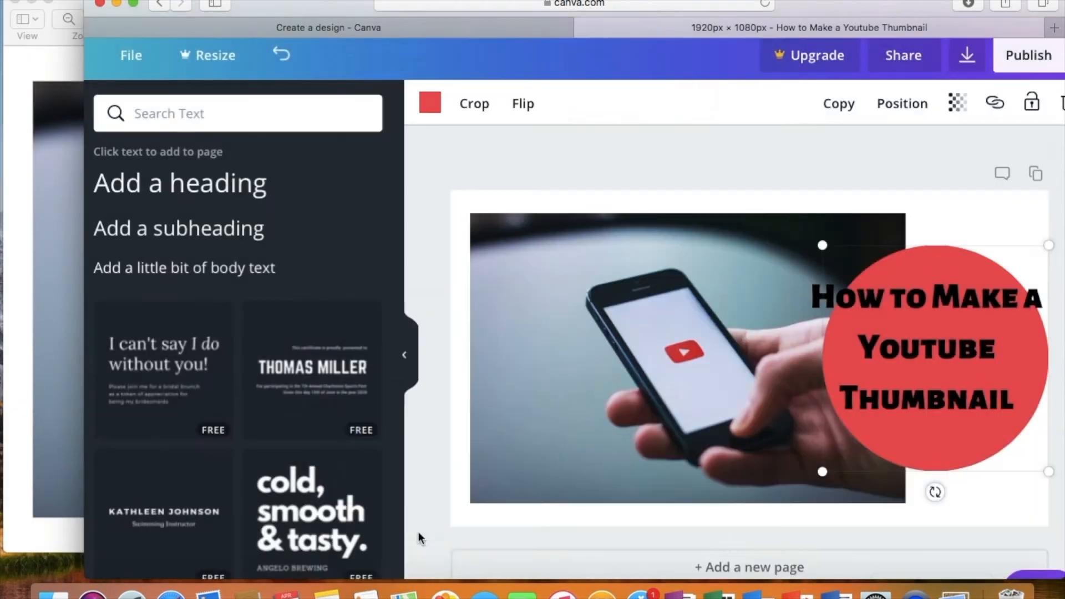
# Step: Bring the downloaded thumbnail image to the front to check it and return to the Canva design
pyautogui.click(13, 397)
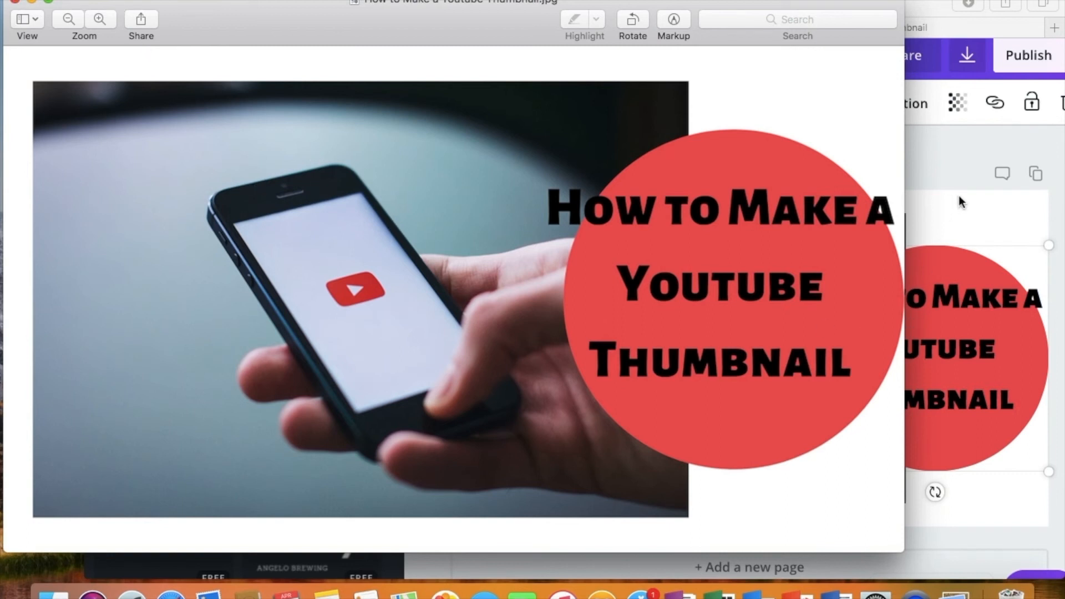
pyautogui.click(940, 168)
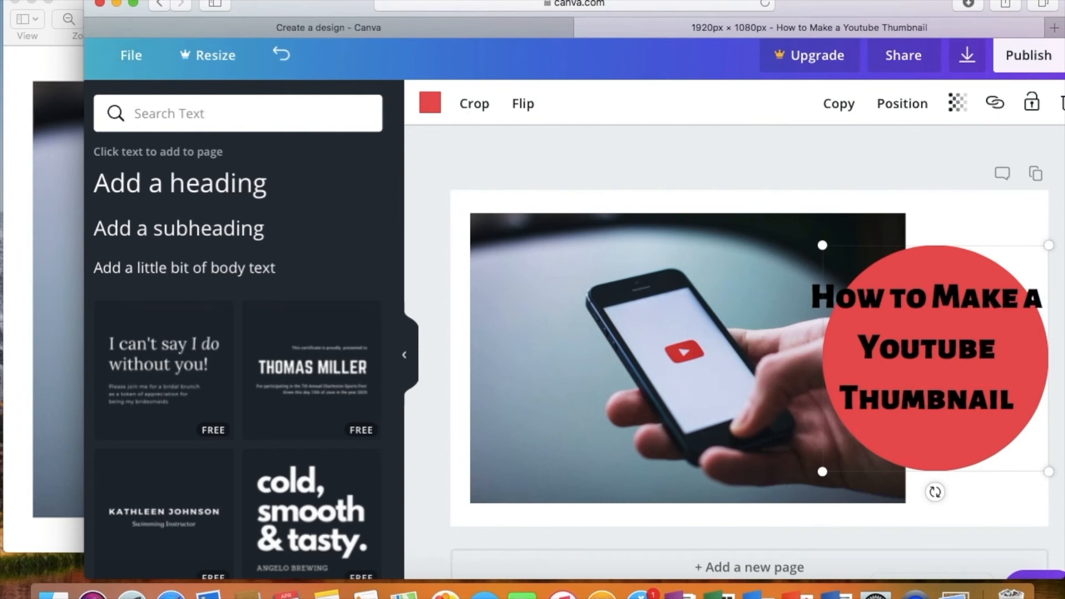
pyautogui.rightClick(816, 6)
pyautogui.click(774, 5)
pyautogui.moveTo(794, 3); pyautogui.dragTo(782, 2)
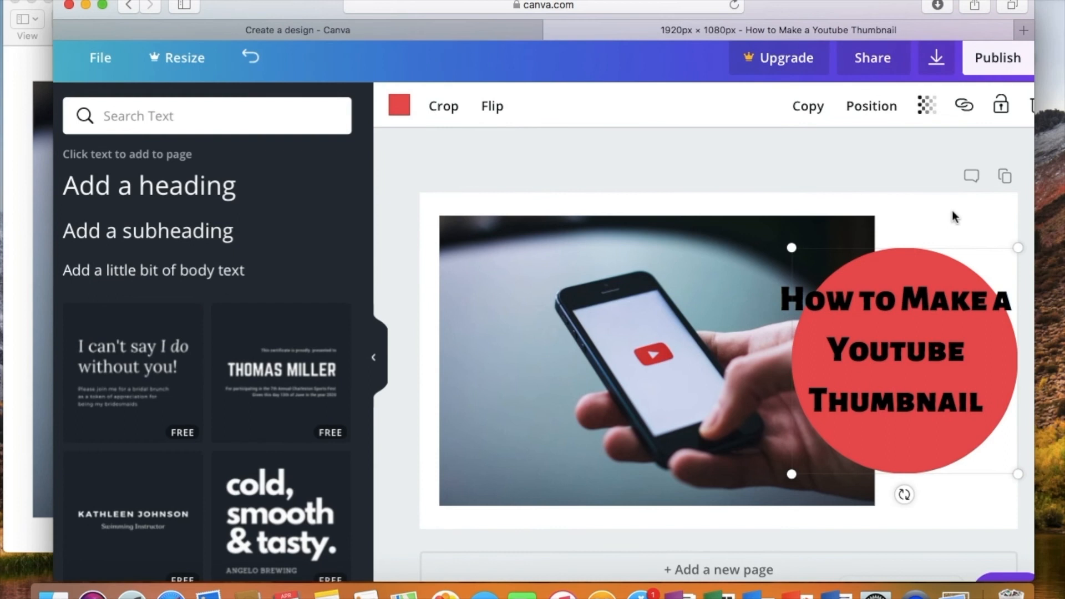
pyautogui.rightClick(829, 5)
pyautogui.click(811, 5)
pyautogui.press('Down')
pyautogui.rightClick(883, 188)
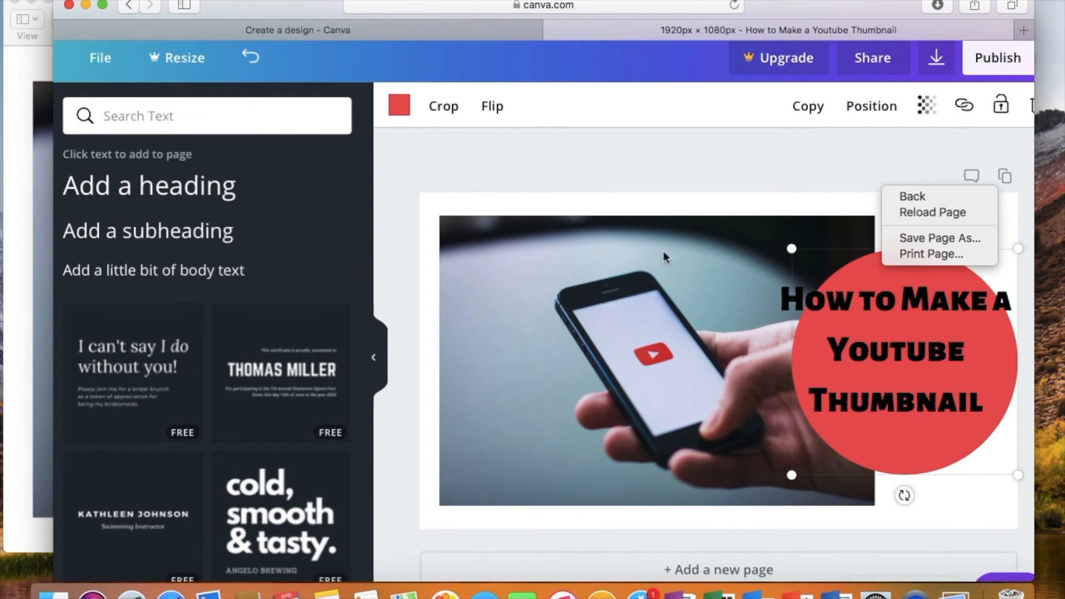
pyautogui.click(367, 356)
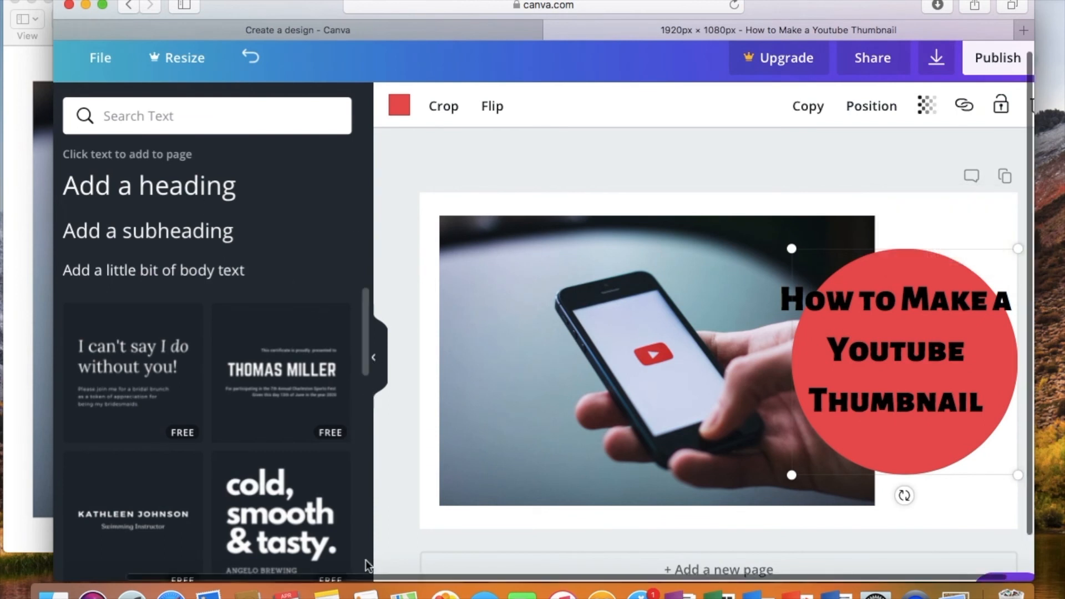
pyautogui.moveTo(370, 575); pyautogui.dragTo(212, 549)
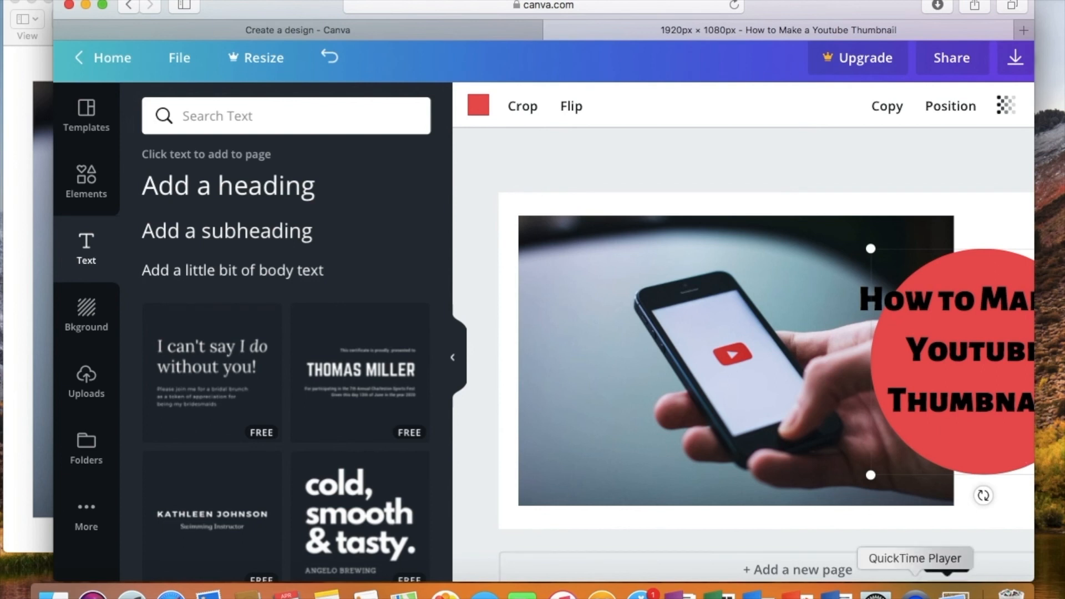
pyautogui.click(947, 592)
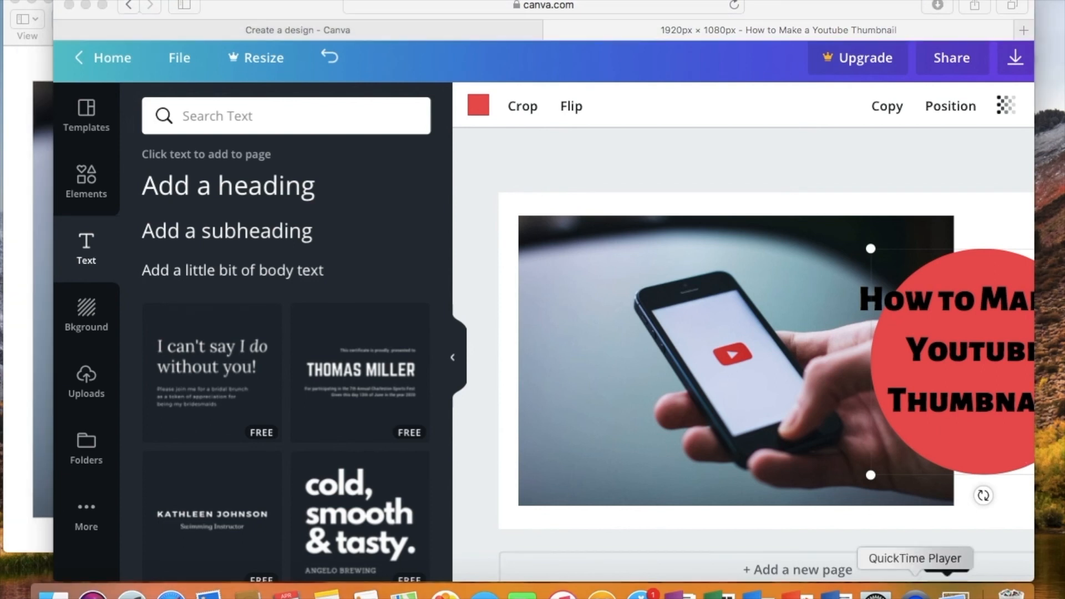